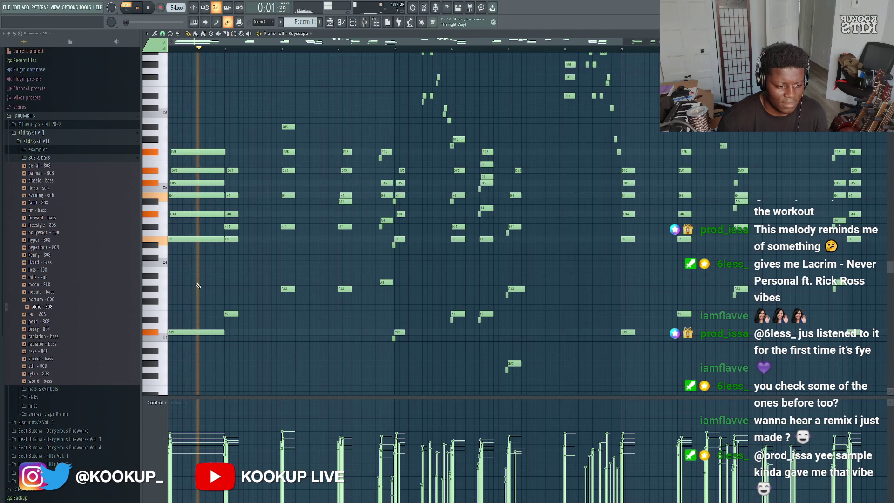
Stop playback and slice all the notes of the first chord partway through bar 1.
{"action": "scroll", "coordinate": [184, 112], "scroll_direction": "up", "scroll_amount": 3}
{"action": "left_click", "coordinate": [194, 50]}
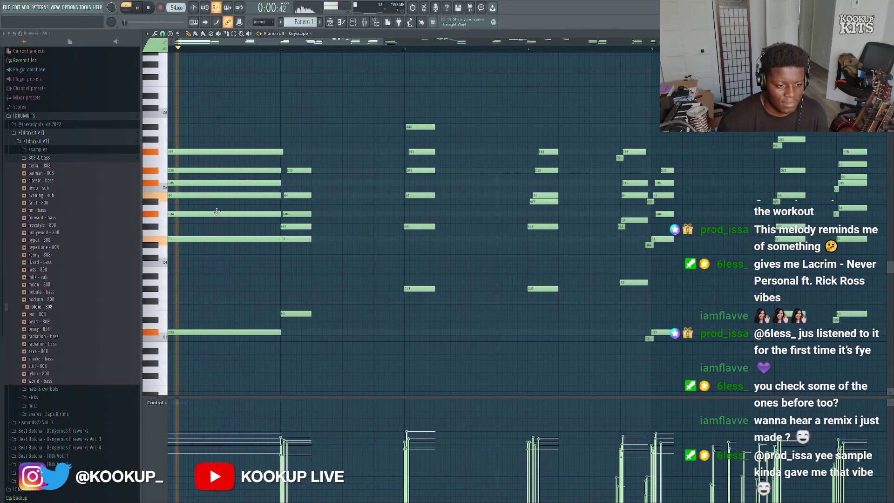
{"action": "scroll", "coordinate": [214, 205], "scroll_direction": "up", "scroll_amount": 2}
{"action": "key", "text": "space"}
{"action": "key", "text": "c"}
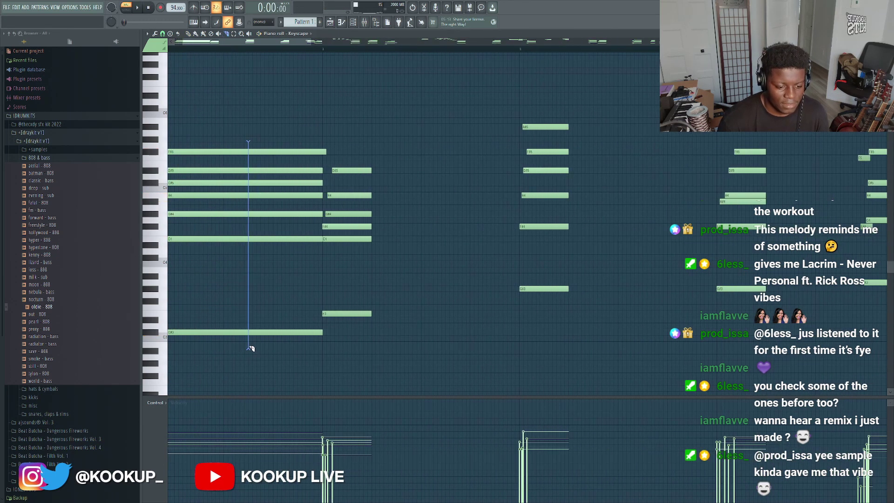
{"action": "left_click_drag", "start_coordinate": [250, 348], "coordinate": [250, 350]}
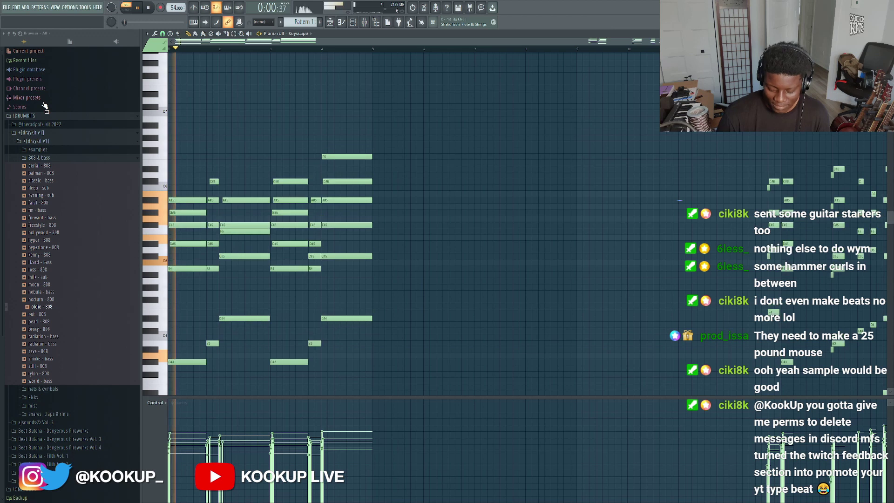
Play the four-bar chord progression and delete all the leftover notes that follow it.
{"action": "key", "text": "space"}
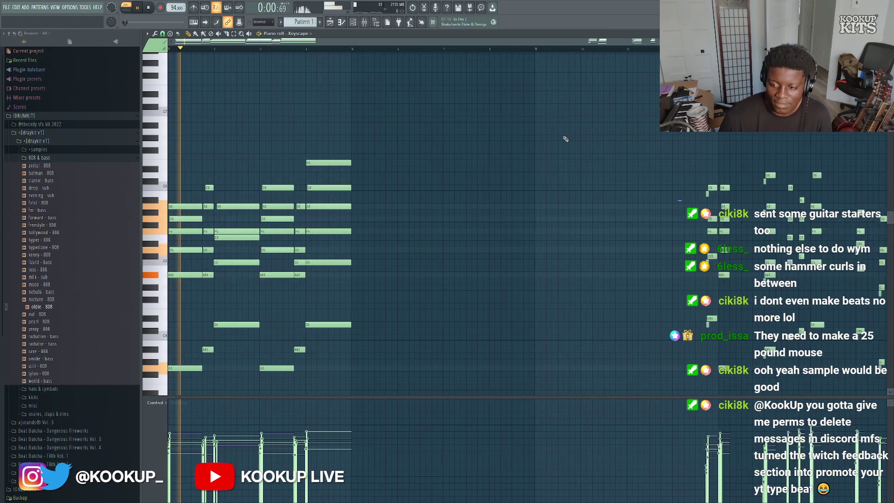
{"action": "scroll", "coordinate": [566, 139], "scroll_direction": "down", "scroll_amount": 1}
{"action": "left_click_drag", "start_coordinate": [792, 134], "coordinate": [563, 383]}
{"action": "key", "text": "Delete"}
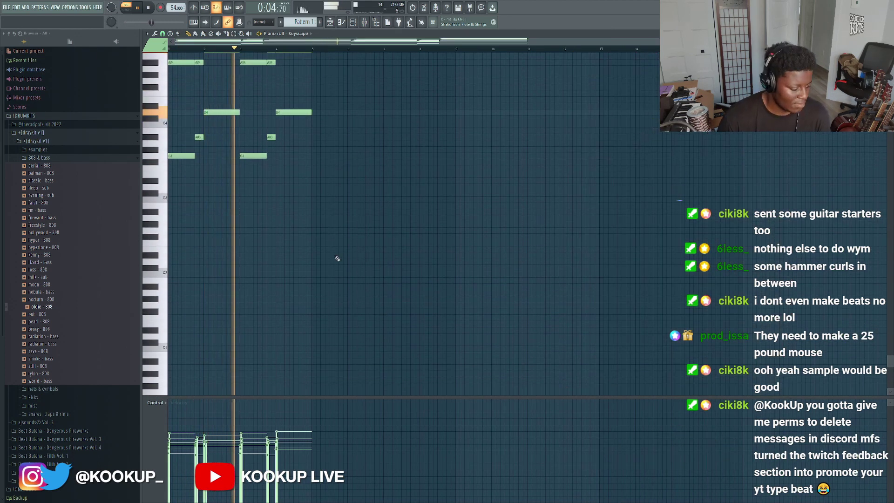
Listen to the looped chord progression and transpose all its notes down one semitone.
{"action": "scroll", "coordinate": [337, 258], "scroll_direction": "up", "scroll_amount": 3}
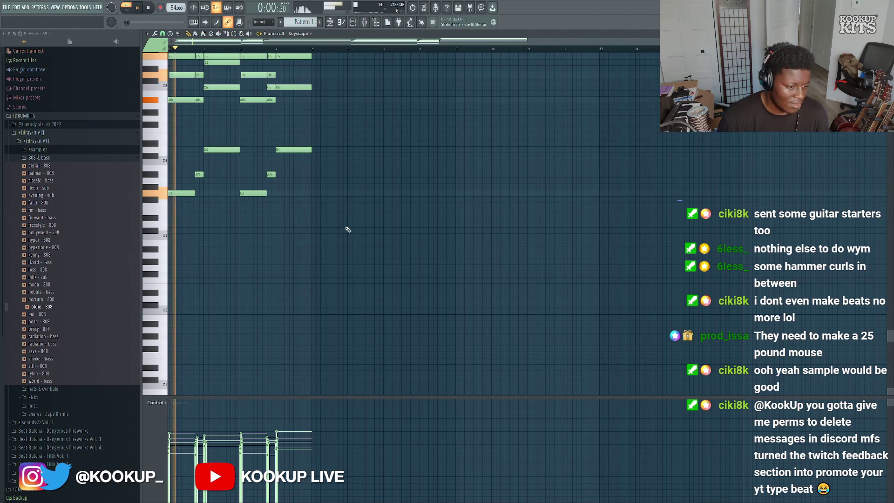
{"action": "scroll", "coordinate": [265, 224], "scroll_direction": "up", "scroll_amount": 9}
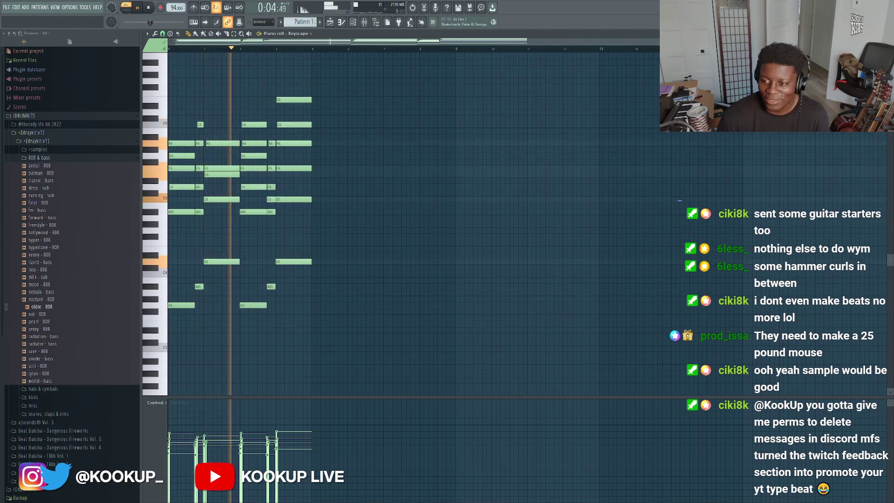
{"action": "scroll", "coordinate": [555, 76], "scroll_direction": "up", "scroll_amount": 4}
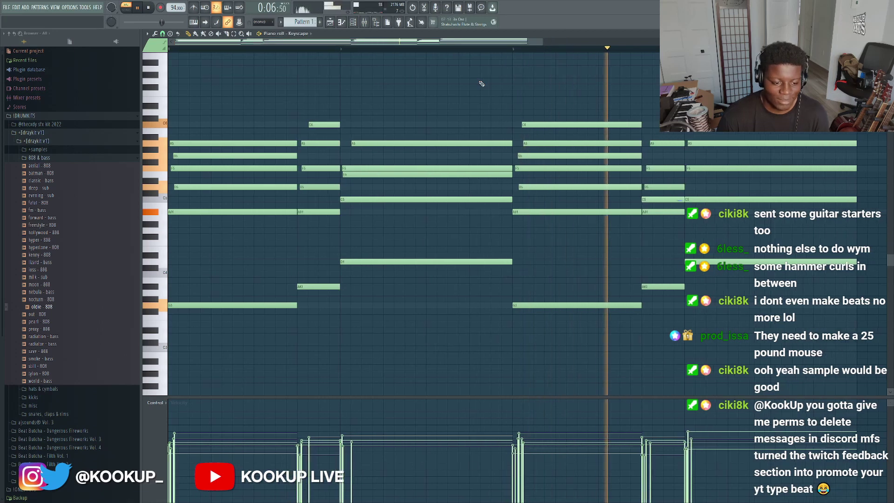
{"action": "key", "text": "Down"}
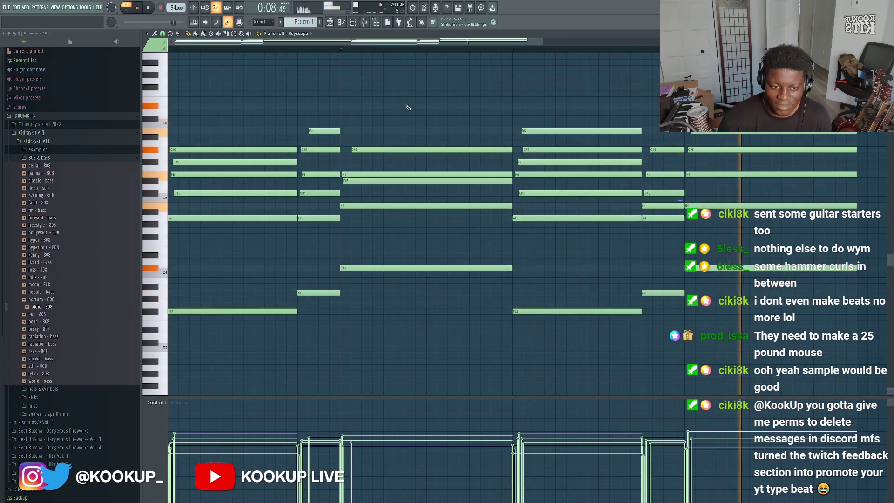
{"action": "scroll", "coordinate": [408, 108], "scroll_direction": "down", "scroll_amount": 3}
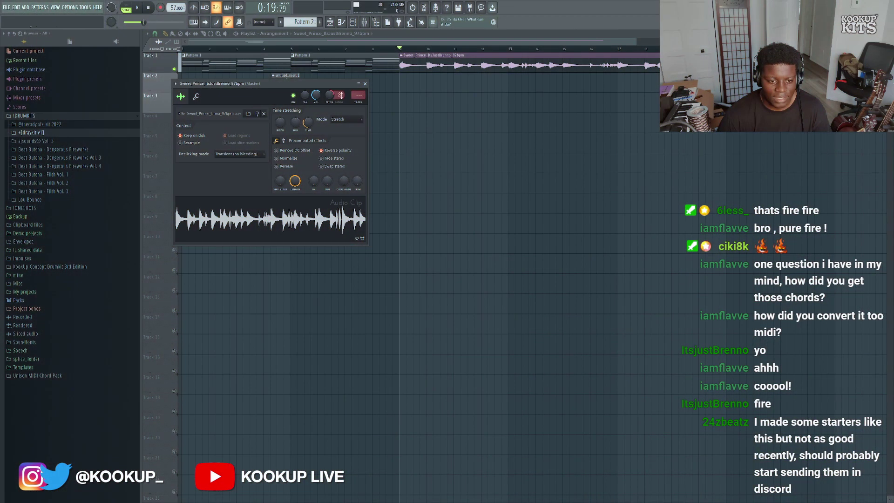
Close the Sweet_Prince sample's channel settings and listen through its audio clip in the arrangement.
{"action": "left_click", "coordinate": [365, 84]}
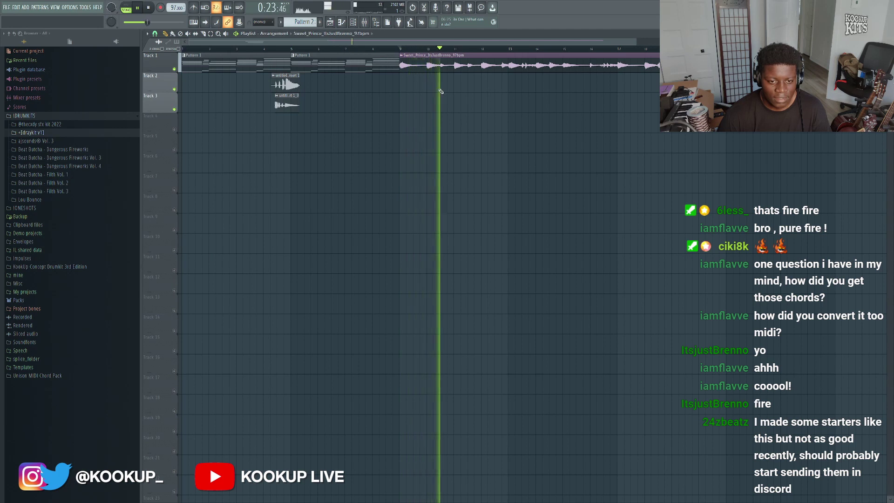
{"action": "scroll", "coordinate": [470, 94], "scroll_direction": "up", "scroll_amount": 3}
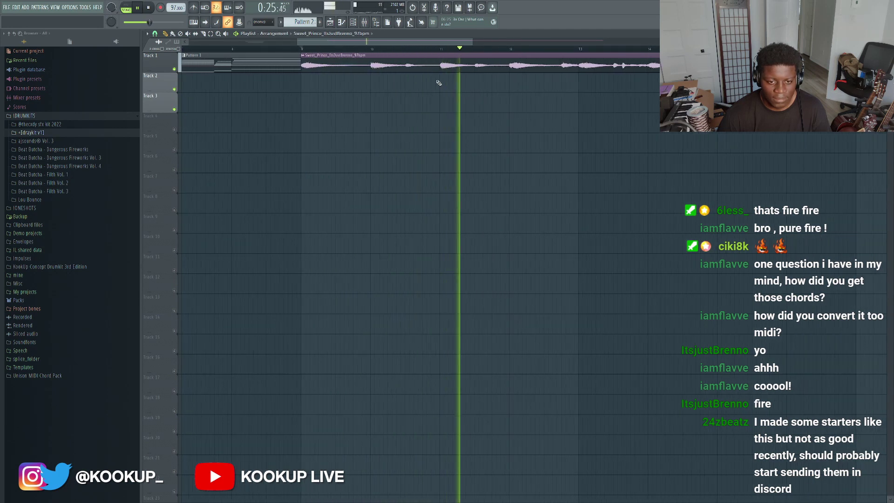
{"action": "scroll", "coordinate": [475, 92], "scroll_direction": "down", "scroll_amount": 1}
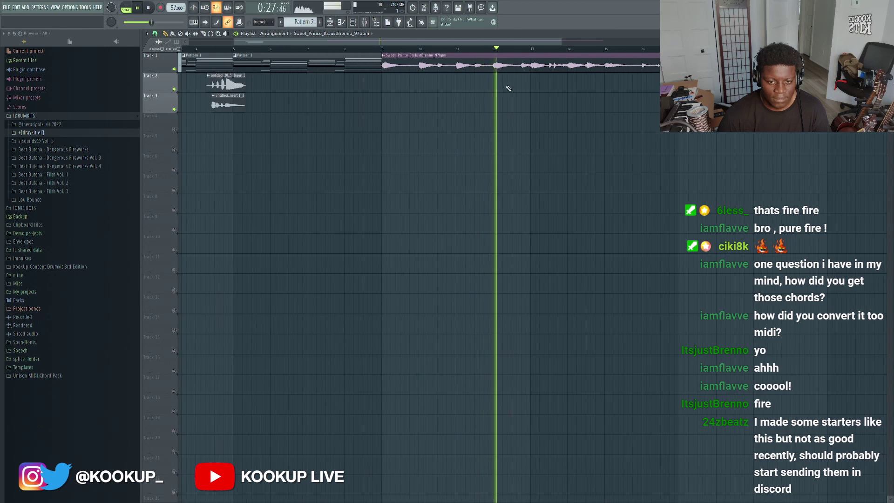
{"action": "scroll", "coordinate": [509, 88], "scroll_direction": "down", "scroll_amount": 1}
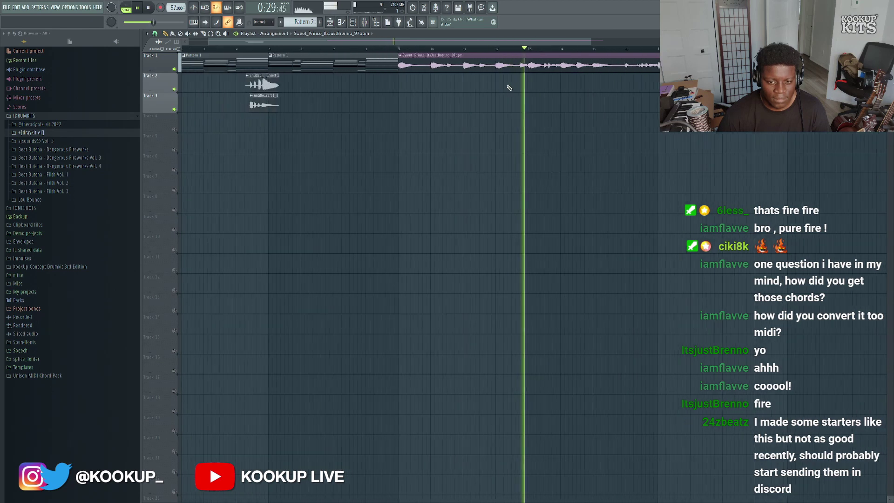
{"action": "scroll", "coordinate": [442, 93], "scroll_direction": "down", "scroll_amount": 1}
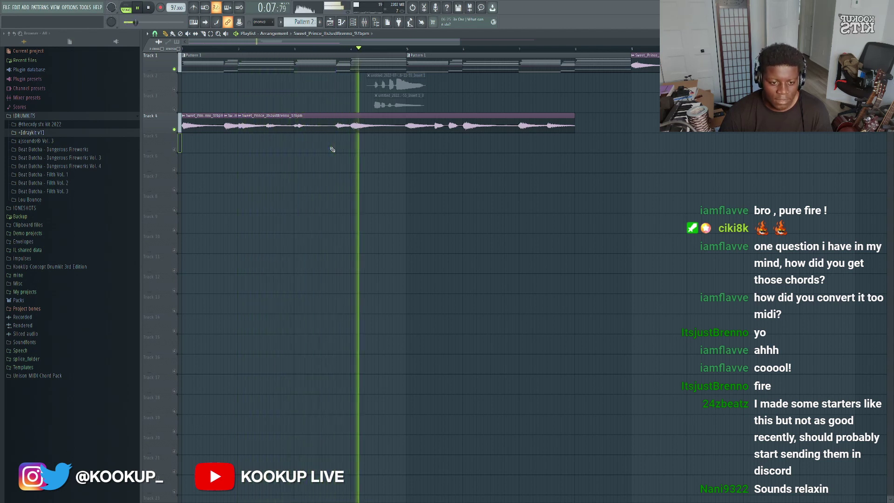
Solo track 4 and play the chopped sample from just before bar 4.
{"action": "left_click", "coordinate": [174, 130], "text": "ctrl"}
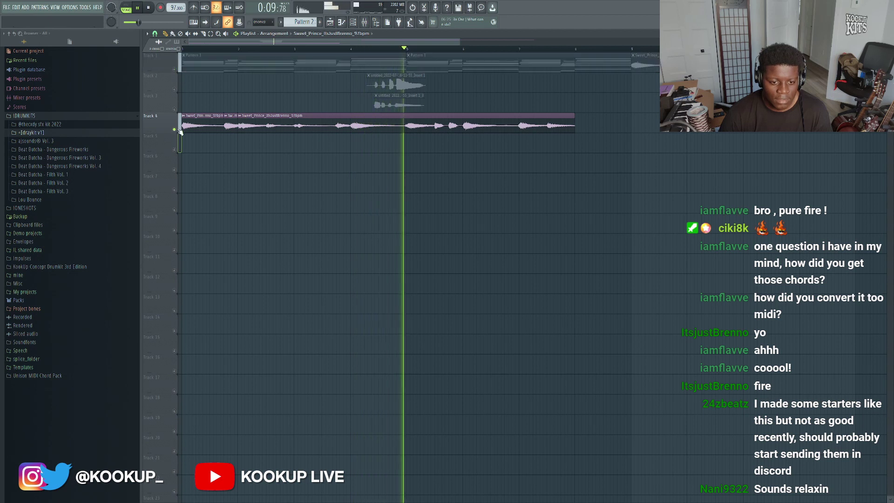
{"action": "left_click", "coordinate": [337, 49]}
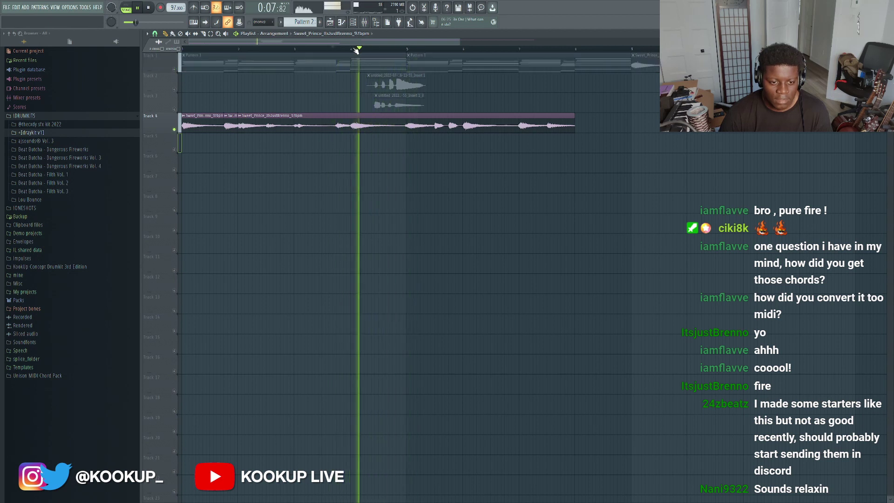
{"action": "key", "text": "space"}
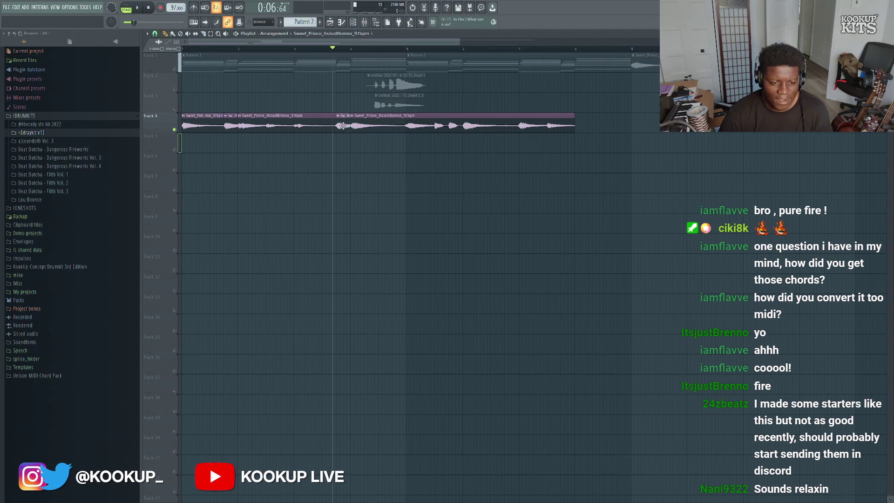
{"action": "key", "text": "space"}
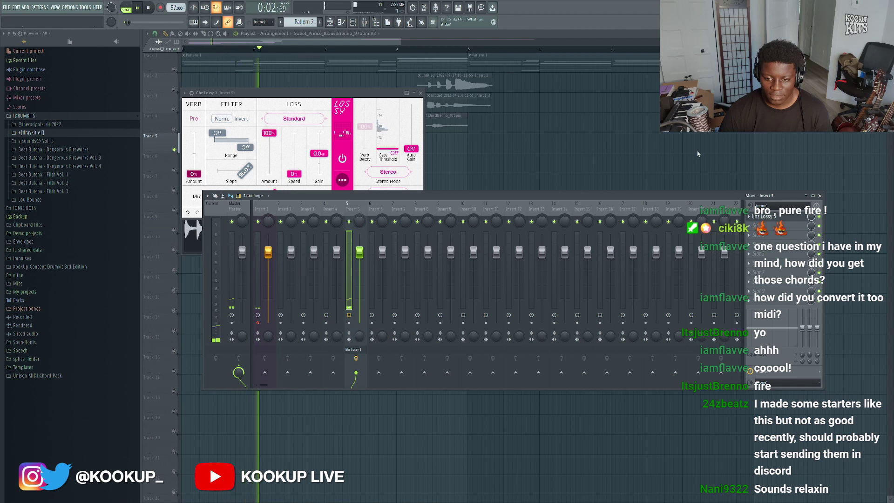
Set Lossy's Auto Gain to 100% on Insert 5 and add Fruity Delay 2 in the next effect slot.
{"action": "left_click", "coordinate": [408, 148]}
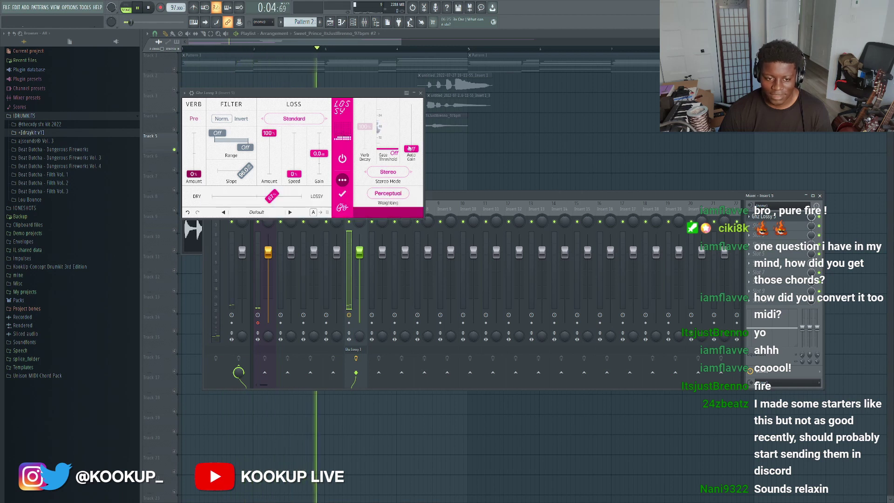
{"action": "left_click", "coordinate": [771, 229]}
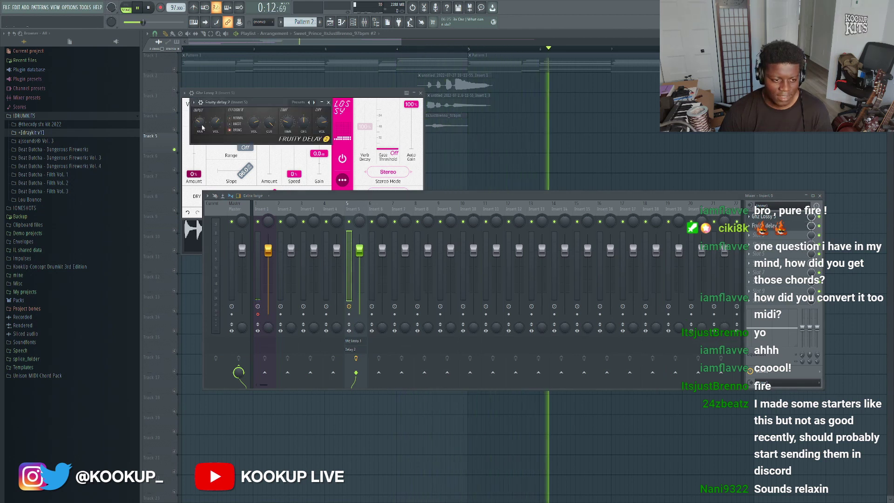
{"action": "key", "text": "F12"}
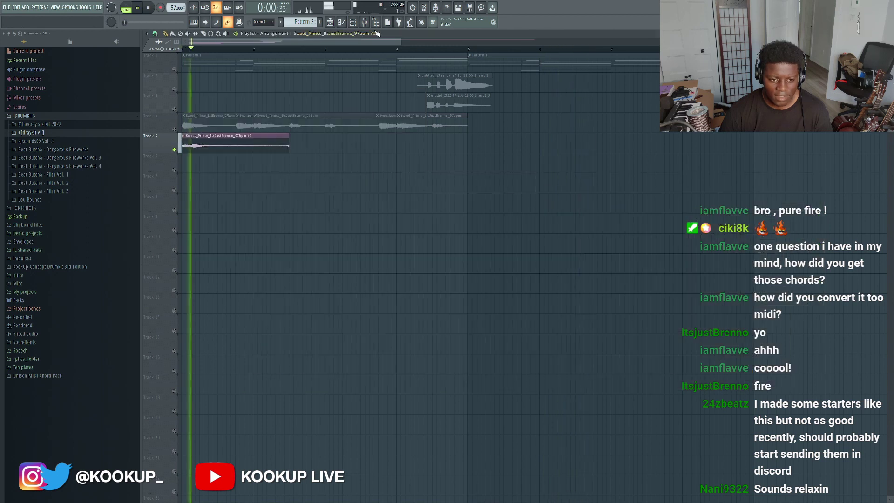
Add Fruity Parametric EQ 2 to Insert 5 and boost its fifth band.
{"action": "left_click", "coordinate": [365, 23]}
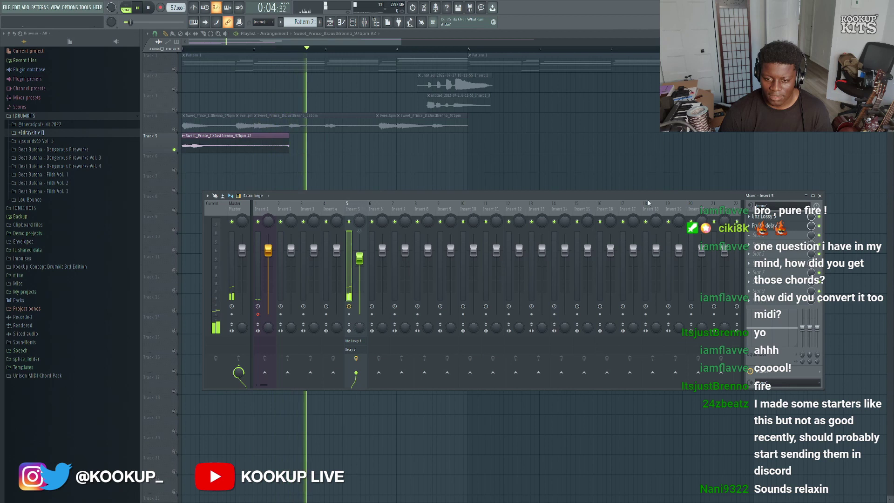
{"action": "key", "text": "space"}
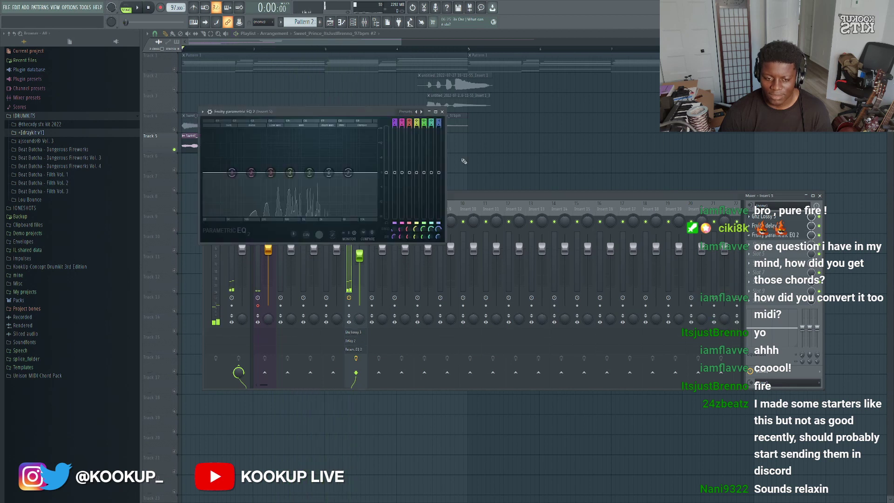
{"action": "left_click_drag", "start_coordinate": [309, 173], "coordinate": [312, 150]}
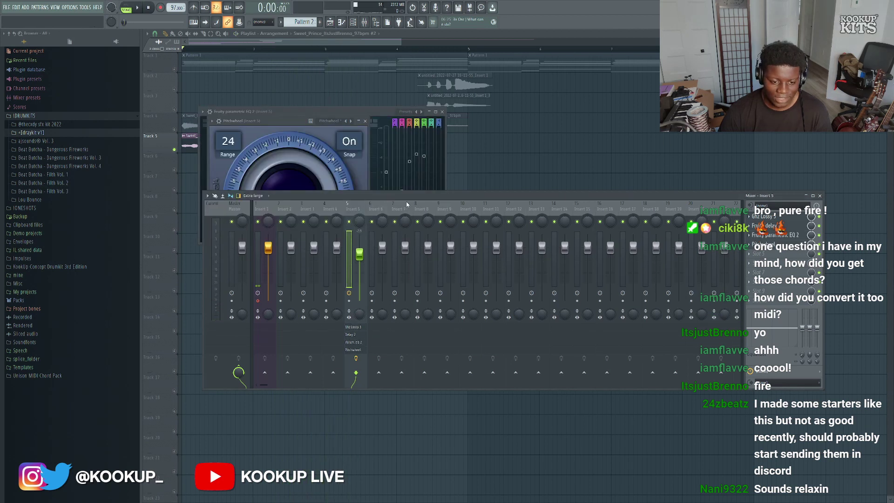
Add Fruity Reverb 2 to Insert 5 while the sample plays, and close the open plugin windows.
{"action": "key", "text": "space"}
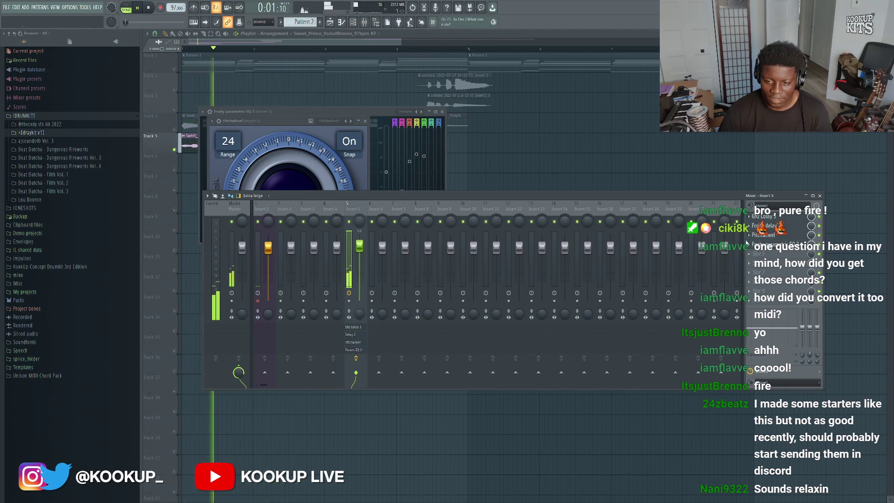
{"action": "left_click", "coordinate": [650, 374]}
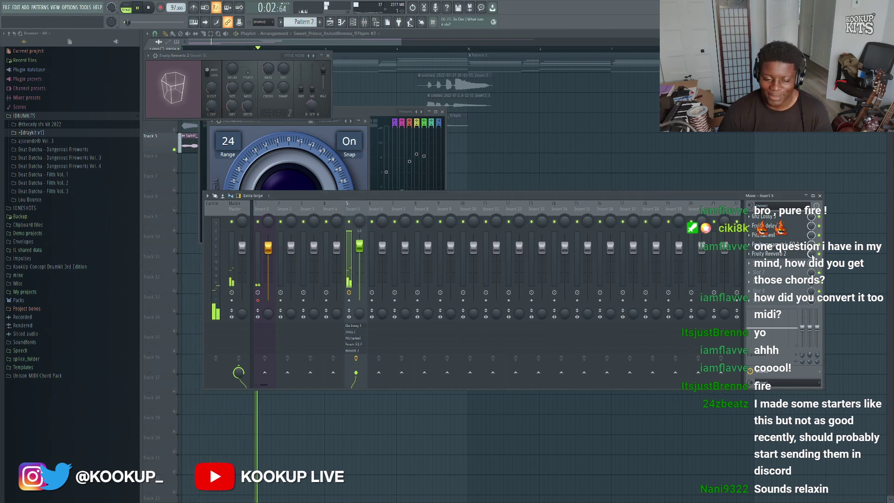
{"action": "key", "text": "F12"}
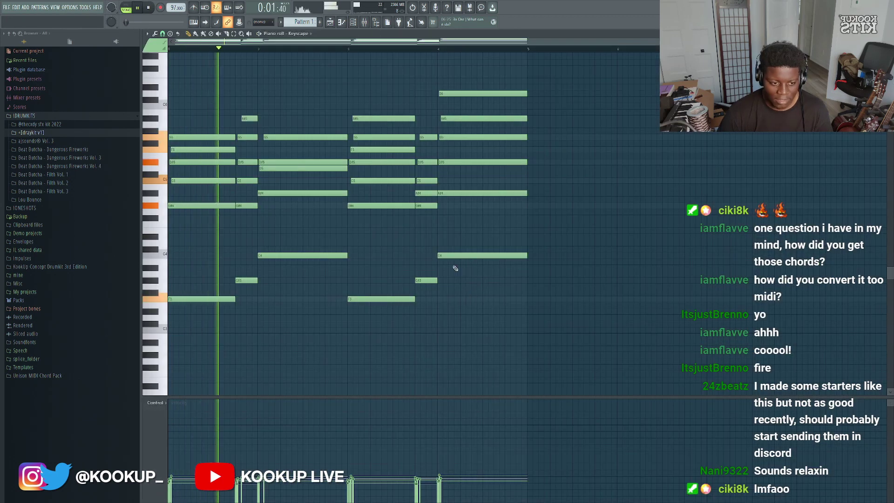
Return to the playlist and cancel the track solo so that all tracks play together.
{"action": "key", "text": "F6"}
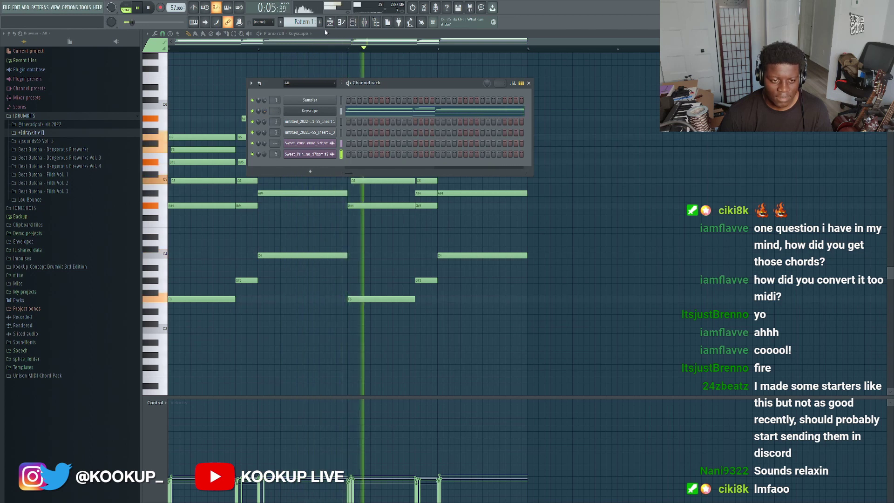
{"action": "key", "text": "F5"}
{"action": "left_click", "coordinate": [175, 109], "text": "ctrl"}
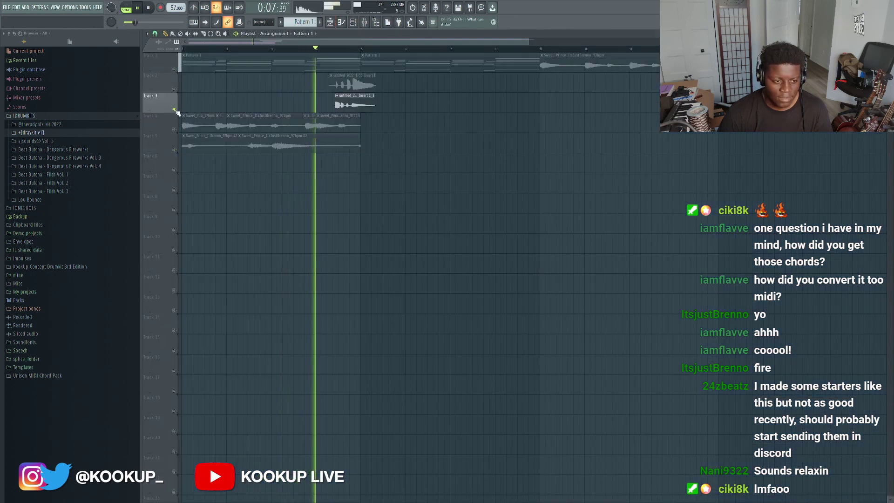
{"action": "left_click", "coordinate": [175, 110], "text": "ctrl"}
Duplicate the sample chops on tracks 4 and 5 directly after themselves, and delete the long original sample clip from track 1.
{"action": "left_click_drag", "start_coordinate": [403, 167], "coordinate": [186, 113]}
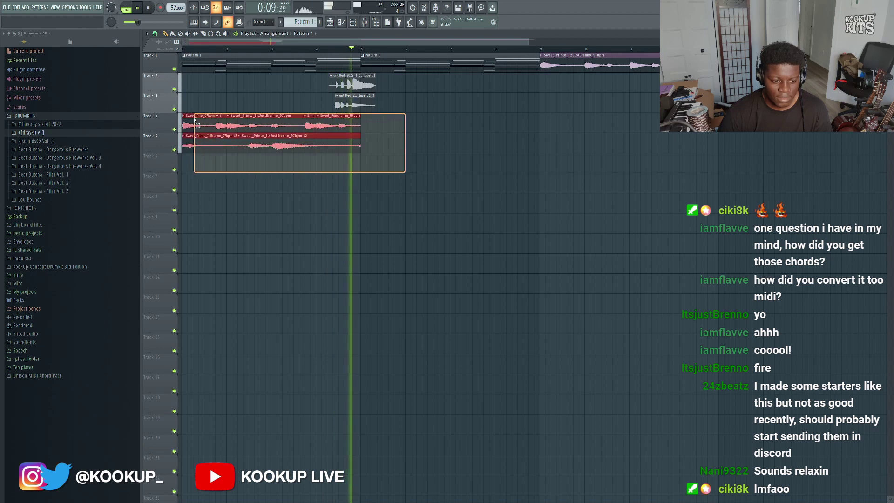
{"action": "key", "text": "ctrl+b"}
{"action": "scroll", "coordinate": [552, 156], "scroll_direction": "down", "scroll_amount": 3}
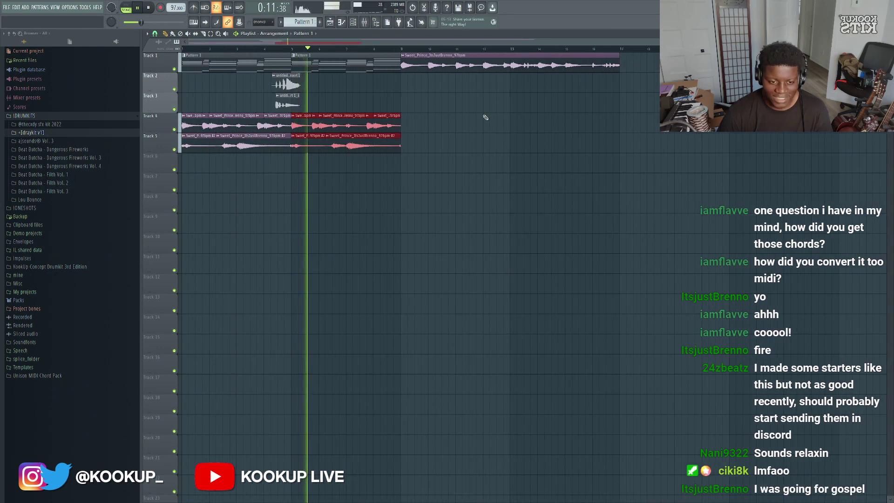
{"action": "right_click", "coordinate": [462, 62]}
Check the mixer with playback stopped, and record a guitar take over the arrangement from its start onto track 6.
{"action": "key", "text": "F9"}
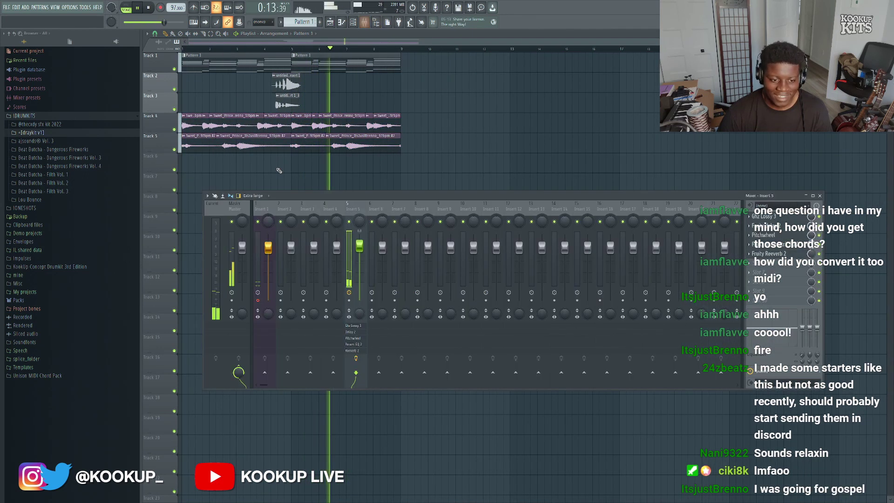
{"action": "key", "text": "space"}
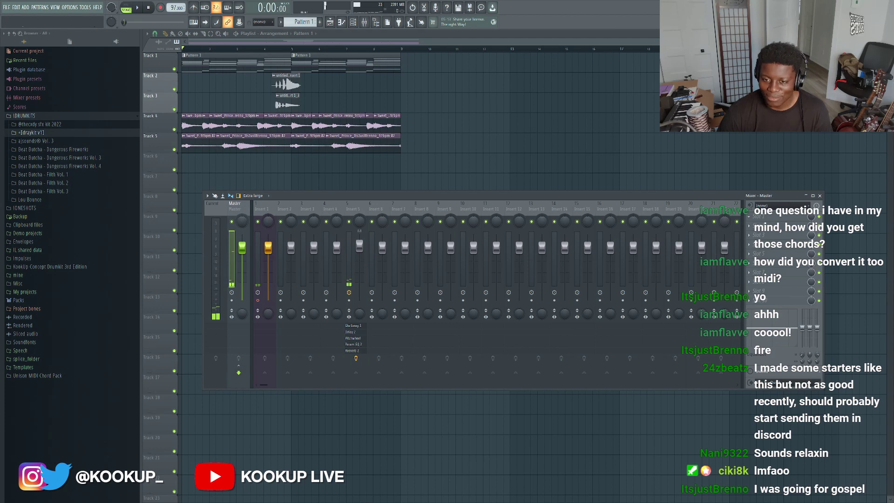
{"action": "key", "text": "F9"}
{"action": "key", "text": "space"}
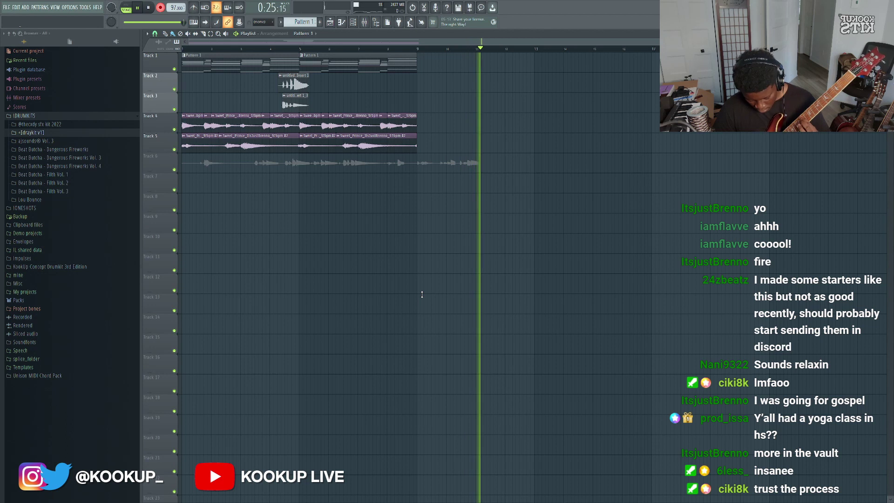
{"action": "key", "text": "space"}
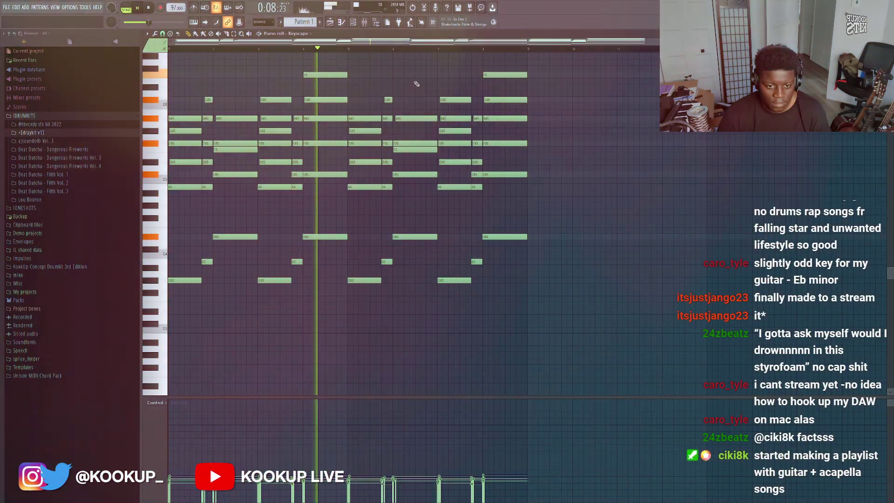
Shift the chord at bar 7 to a later start in the piano roll, end it where the next chord begins, and return to the playlist.
{"action": "scroll", "coordinate": [415, 82], "scroll_direction": "up", "scroll_amount": 3}
{"action": "left_click_drag", "start_coordinate": [581, 79], "coordinate": [633, 283]}
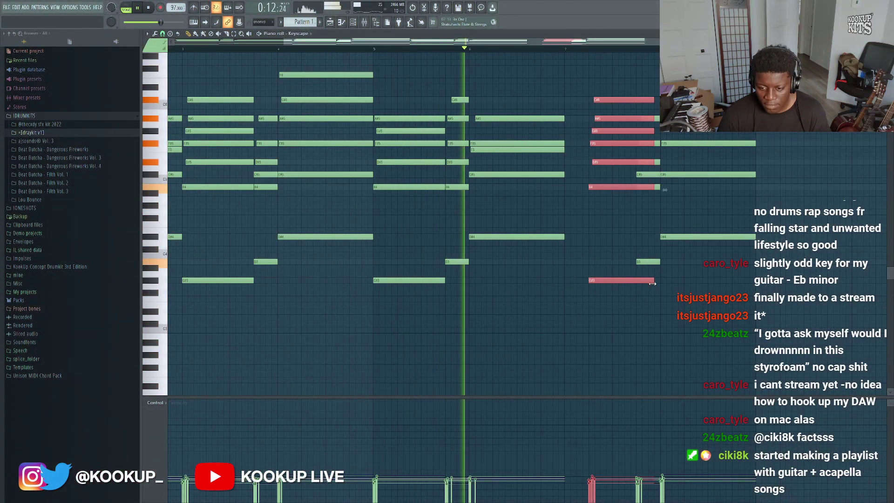
{"action": "left_click", "coordinate": [642, 302], "text": "ctrl"}
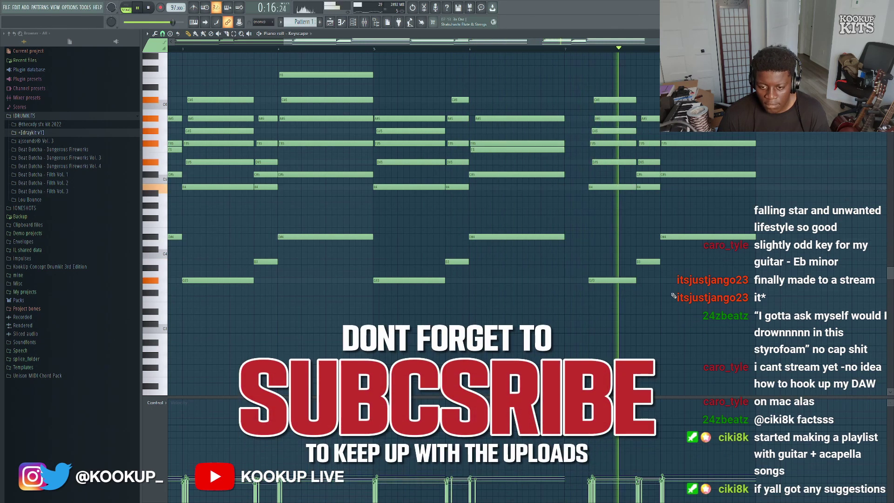
{"action": "key", "text": "F5"}
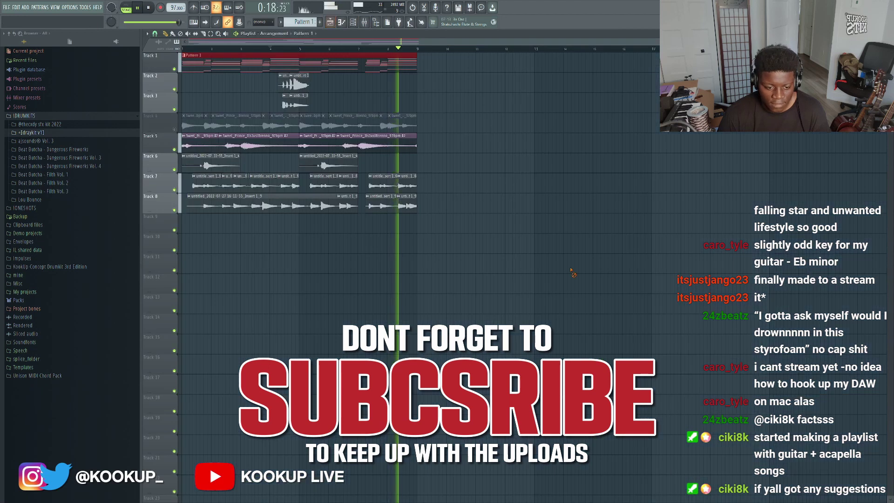
{"action": "right_click", "coordinate": [571, 270]}
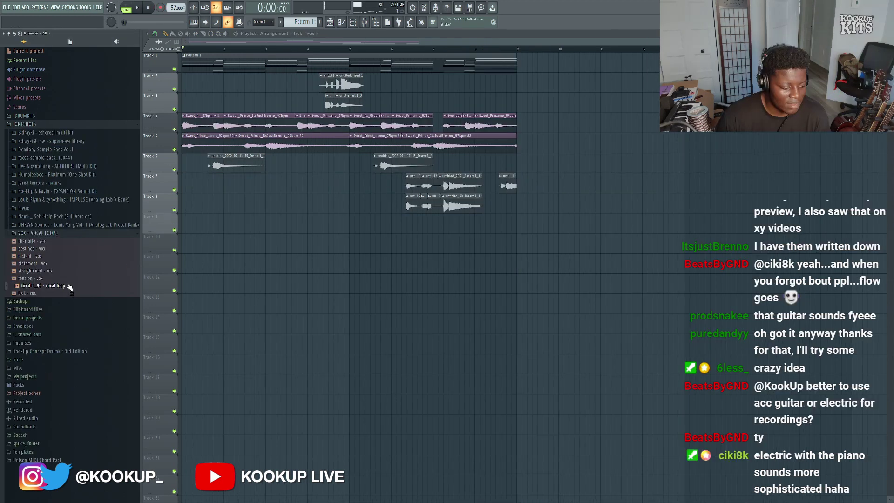
Add the 90 BPM vocal loop sample to track 9 from bar 1, set its time stretching to Stretch mode, and normalize it.
{"action": "left_click_drag", "start_coordinate": [69, 286], "coordinate": [229, 219]}
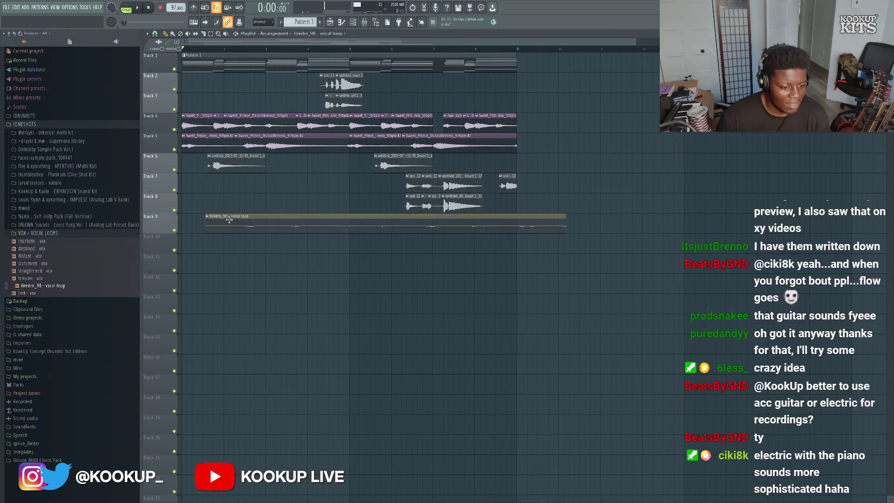
{"action": "double_click", "coordinate": [225, 221]}
{"action": "key", "text": "space"}
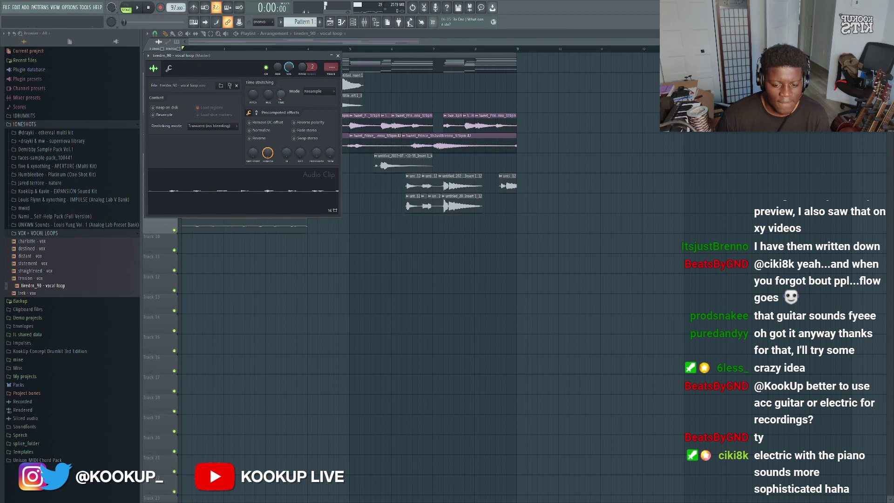
{"action": "left_click", "coordinate": [264, 130]}
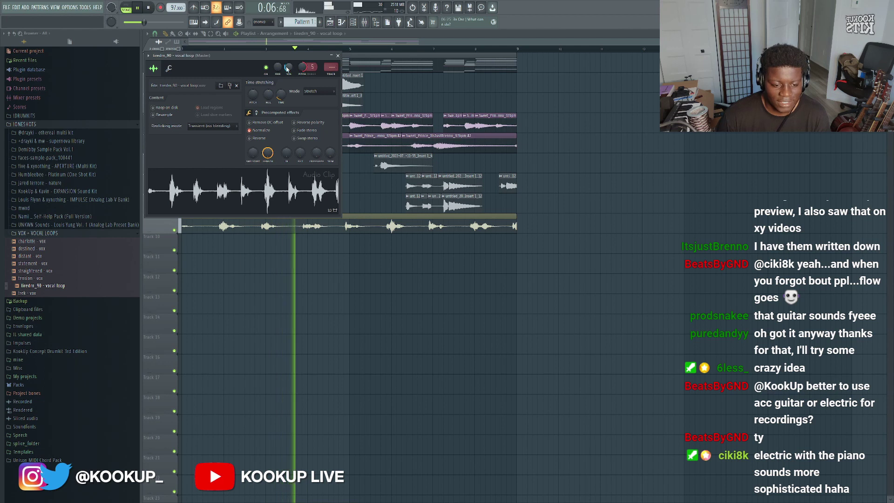
Examine the vocal loop's channel settings, including its levels and root note page, while the arrangement plays.
{"action": "right_click", "coordinate": [325, 274]}
{"action": "double_click", "coordinate": [321, 225]}
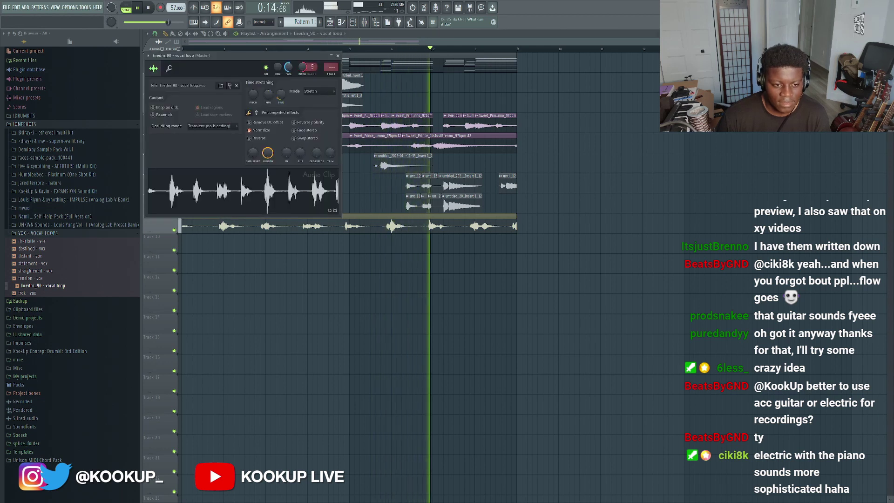
{"action": "right_click", "coordinate": [538, 360]}
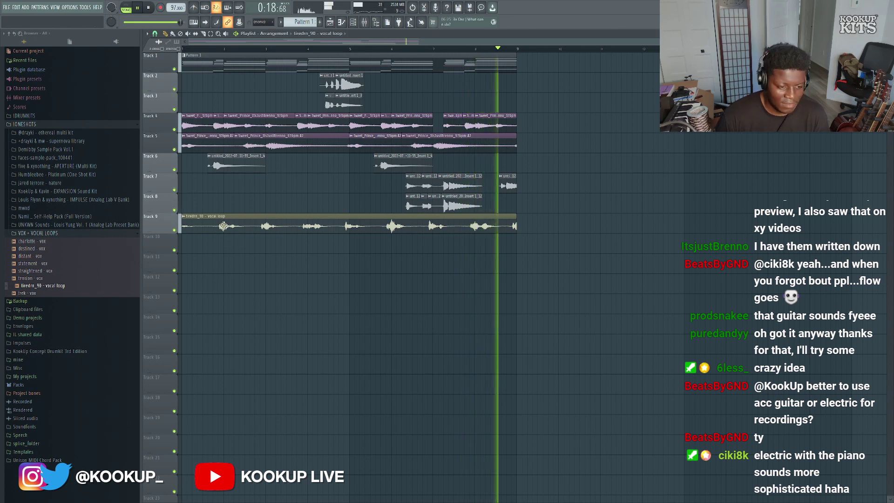
{"action": "double_click", "coordinate": [222, 225]}
{"action": "left_click", "coordinate": [171, 69]}
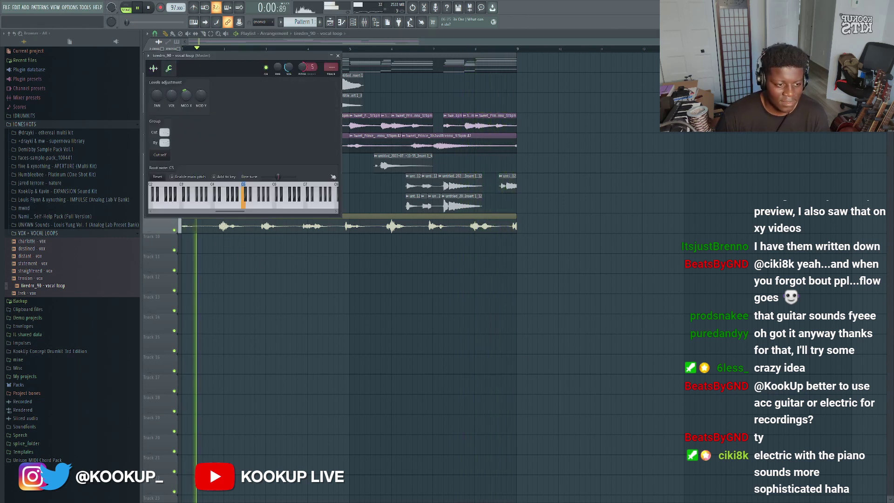
{"action": "key", "text": "Escape"}
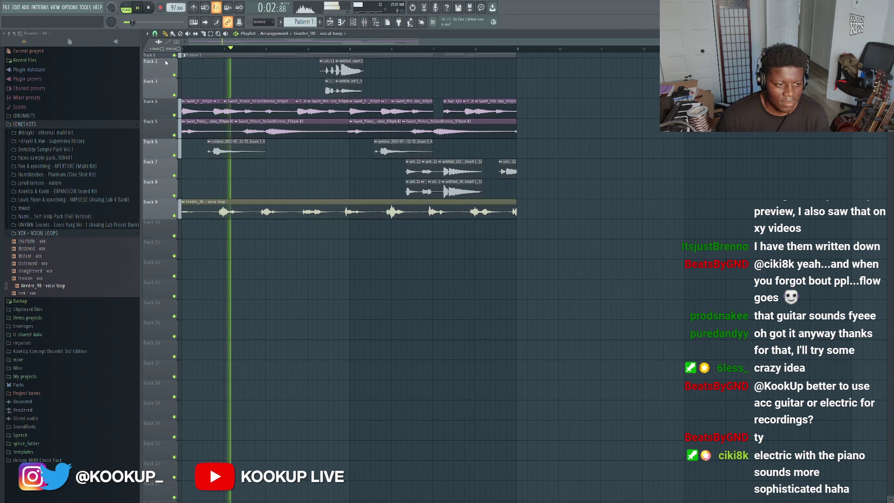
{"action": "scroll", "coordinate": [161, 60], "scroll_direction": "up", "scroll_amount": 1}
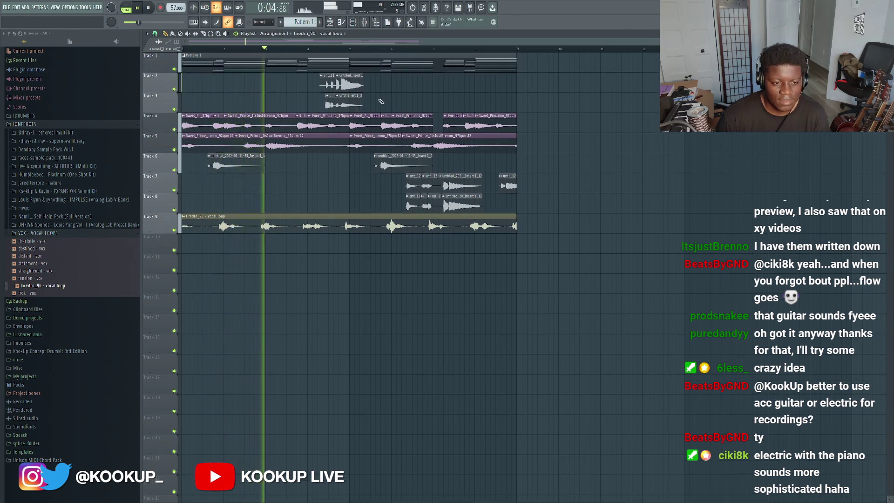
Inspect the Pitchwheel effect on the Master mixer track during playback, and close all open windows.
{"action": "key", "text": "F9"}
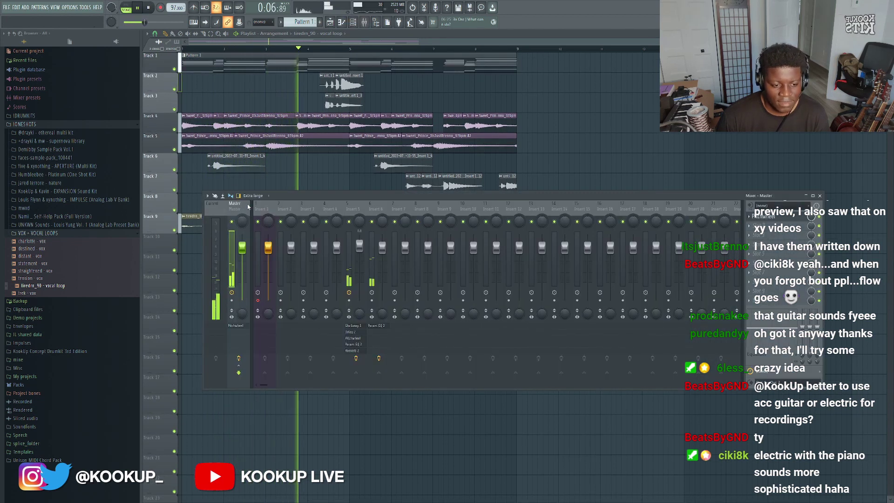
{"action": "left_click", "coordinate": [768, 217]}
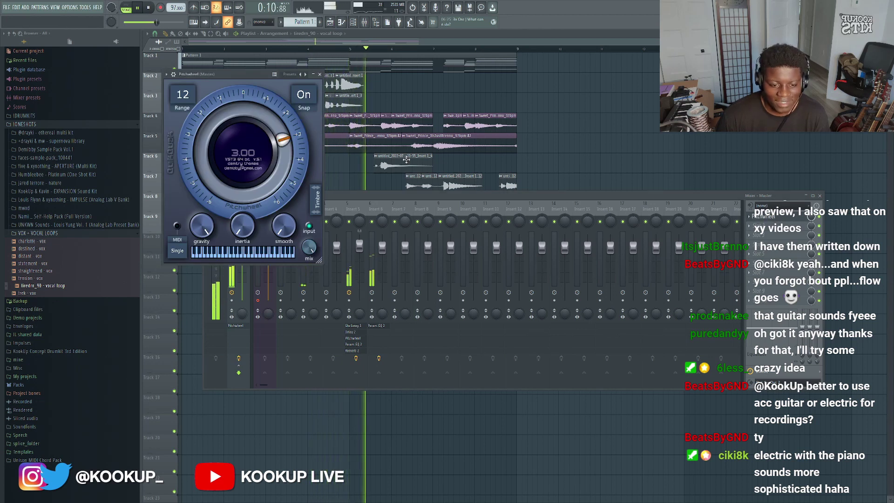
{"action": "key", "text": "F12"}
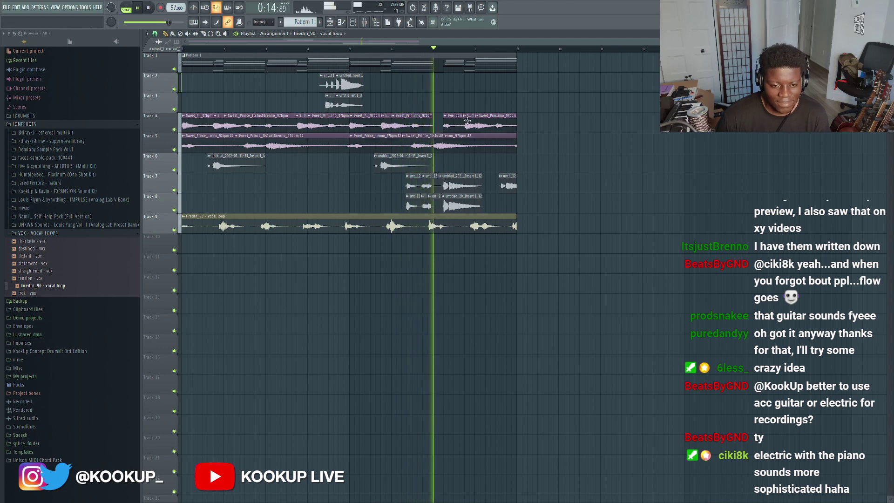
{"action": "scroll", "coordinate": [167, 129], "scroll_direction": "up", "scroll_amount": 2}
{"action": "scroll", "coordinate": [166, 148], "scroll_direction": "up", "scroll_amount": 2}
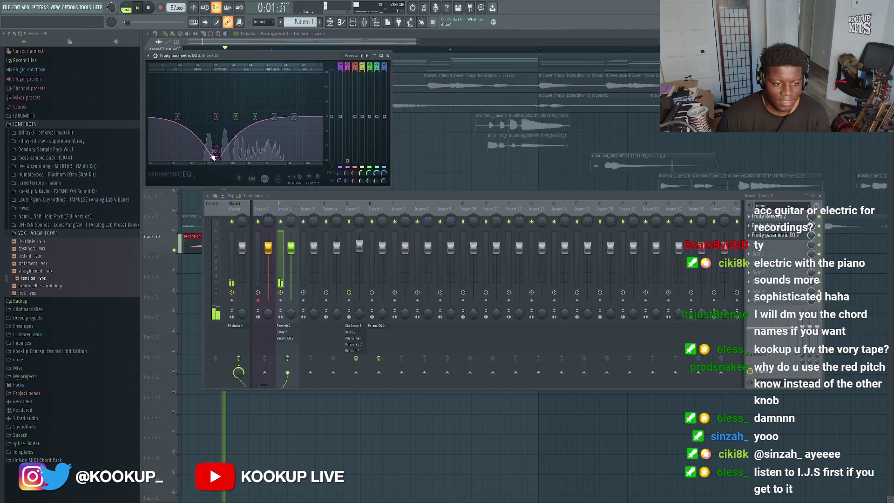
Stop playback and close the Insert 2 equalizer, then route the vocal loop on track 9 to Insert 2 and listen to it.
{"action": "key", "text": "space"}
{"action": "key", "text": "F12"}
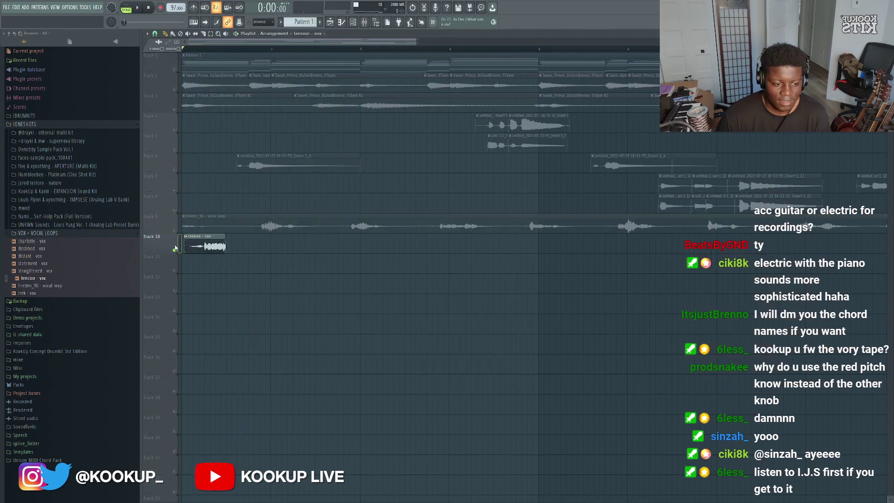
{"action": "double_click", "coordinate": [190, 227]}
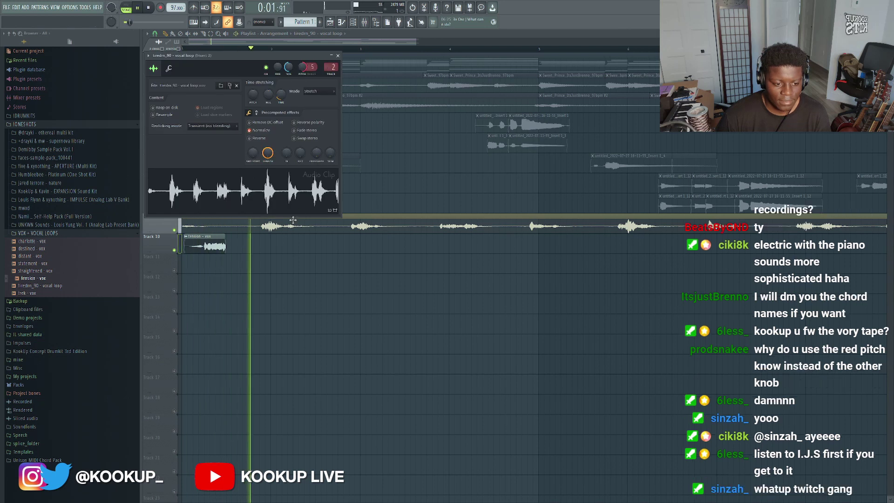
{"action": "right_click", "coordinate": [289, 254]}
{"action": "double_click", "coordinate": [295, 226]}
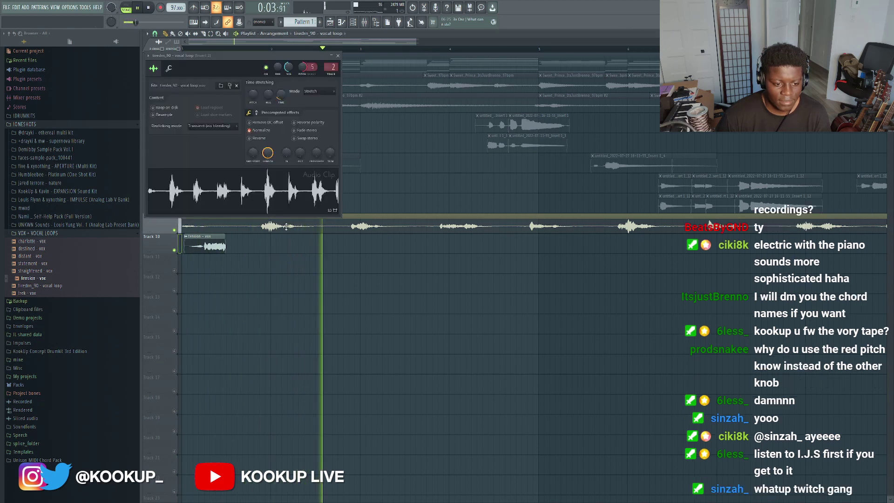
{"action": "right_click", "coordinate": [344, 289]}
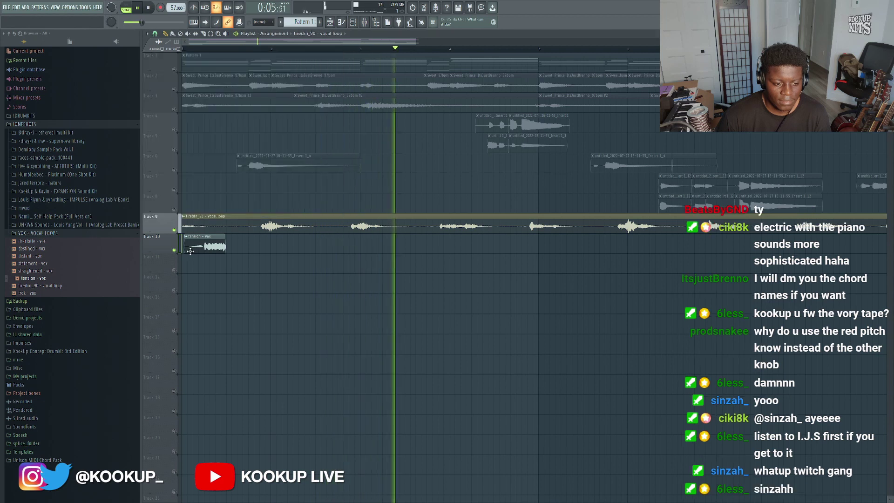
Copy the tension - vox clip on track 10 to bar 5, and cancel the solo so all tracks play.
{"action": "scroll", "coordinate": [201, 257], "scroll_direction": "down", "scroll_amount": 3}
{"action": "left_click_drag", "start_coordinate": [199, 252], "coordinate": [393, 253]}
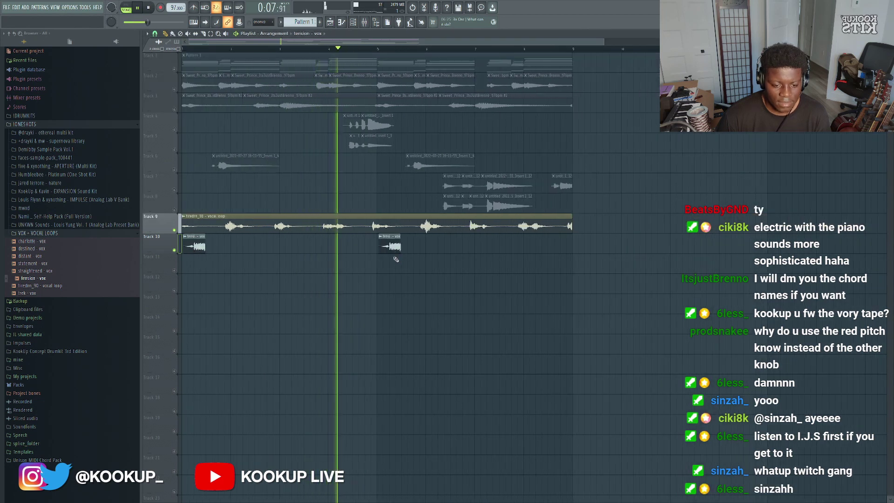
{"action": "left_click", "coordinate": [175, 250]}
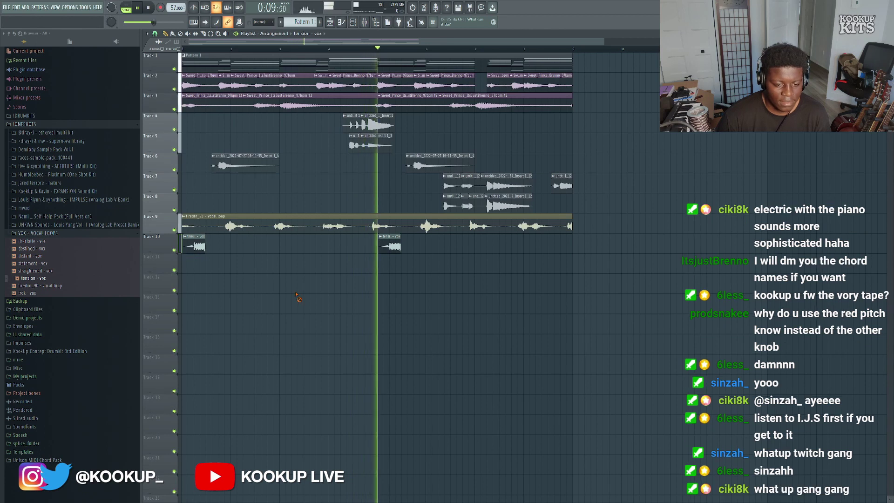
Adjust the Pitchwheel effect on the Master mixer track while the full arrangement plays, and close the windows.
{"action": "left_click", "coordinate": [332, 23]}
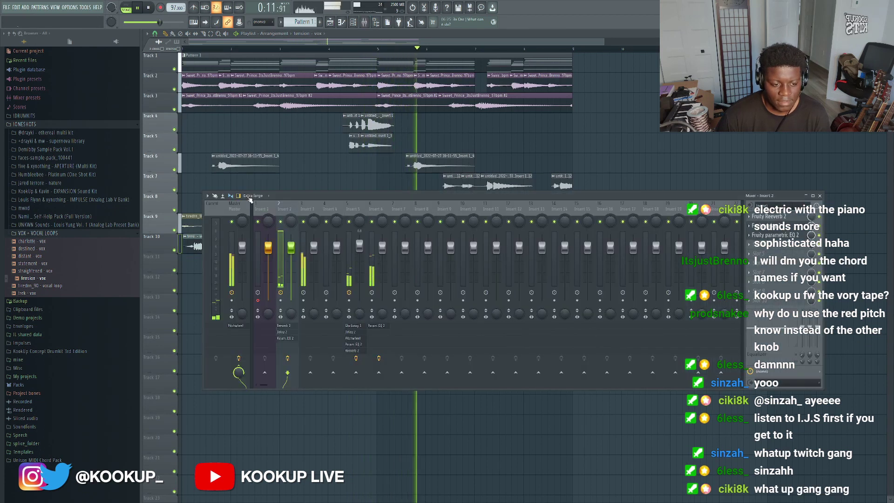
{"action": "left_click", "coordinate": [768, 217]}
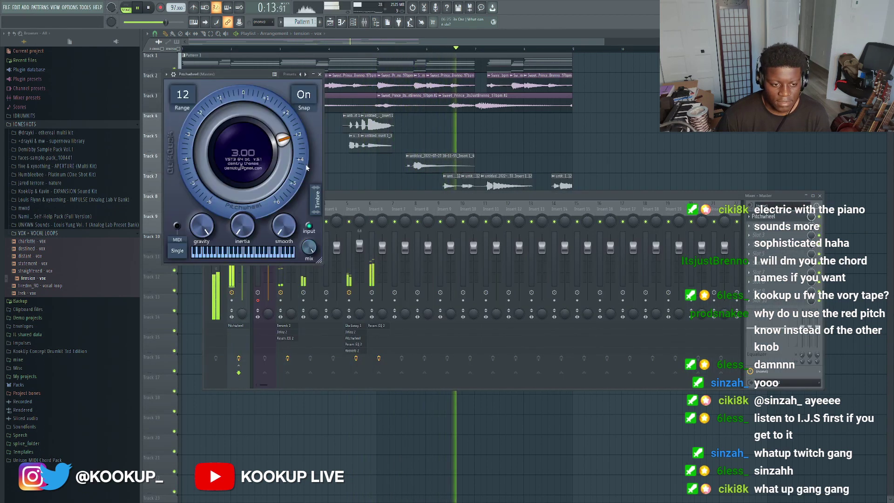
{"action": "left_click_drag", "start_coordinate": [307, 168], "coordinate": [287, 126]}
{"action": "right_click", "coordinate": [336, 168]}
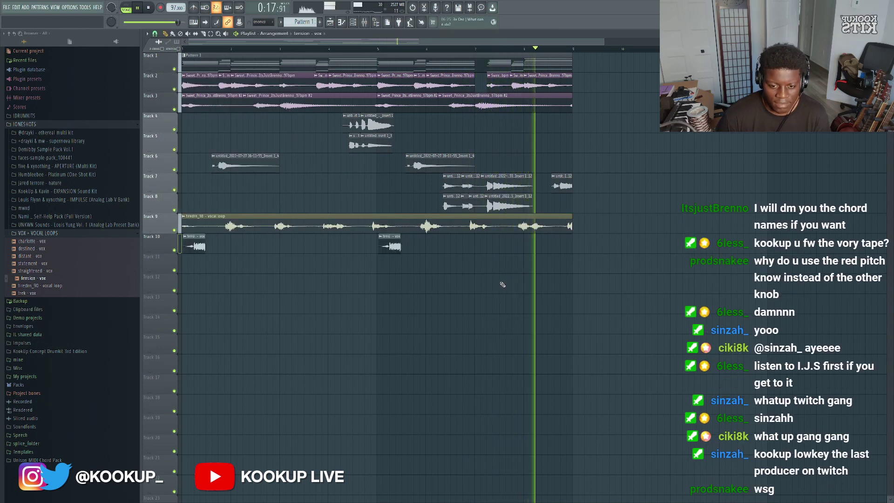
Shorten the end of the vocal loop clip on track 9 slightly so it stops just before bar 9, and check its channel settings.
{"action": "scroll", "coordinate": [493, 284], "scroll_direction": "down", "scroll_amount": 2}
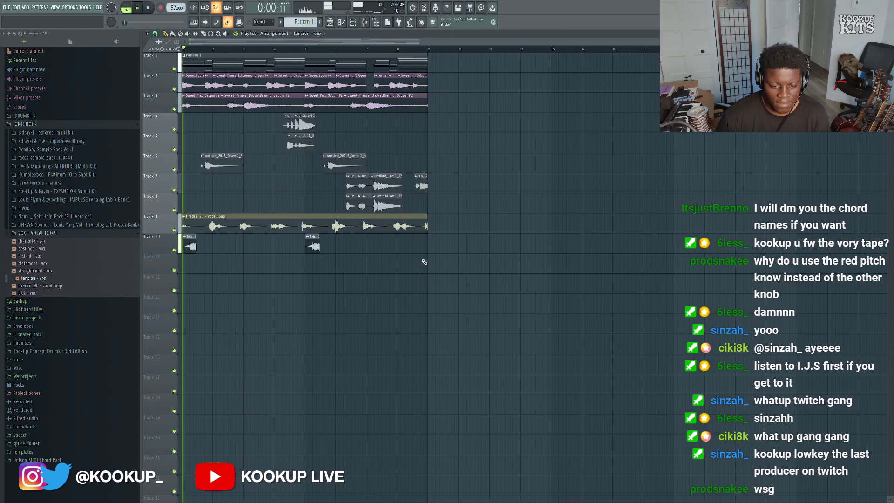
{"action": "scroll", "coordinate": [217, 265], "scroll_direction": "up", "scroll_amount": 2}
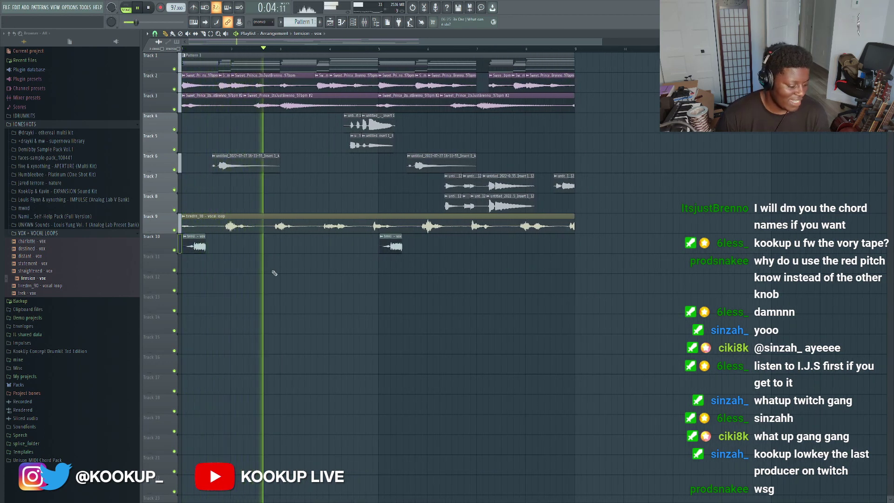
{"action": "scroll", "coordinate": [561, 216], "scroll_direction": "up", "scroll_amount": 10}
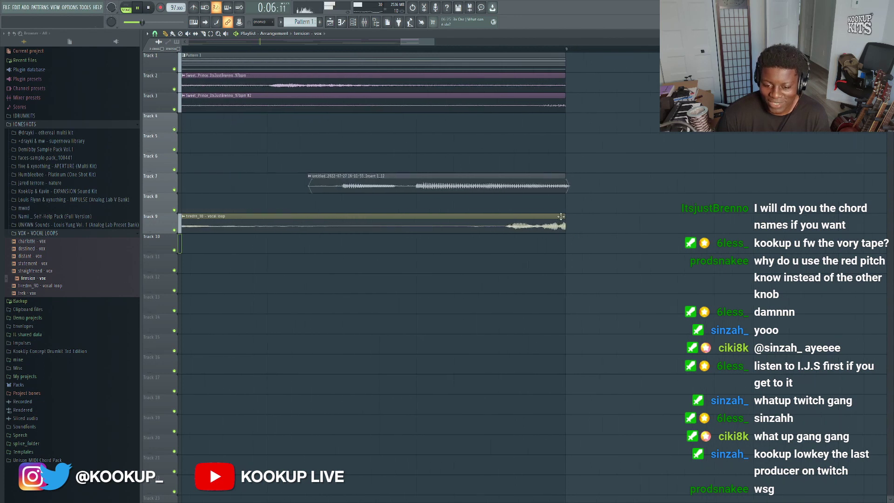
{"action": "left_click_drag", "start_coordinate": [560, 220], "coordinate": [556, 220]}
{"action": "double_click", "coordinate": [548, 223]}
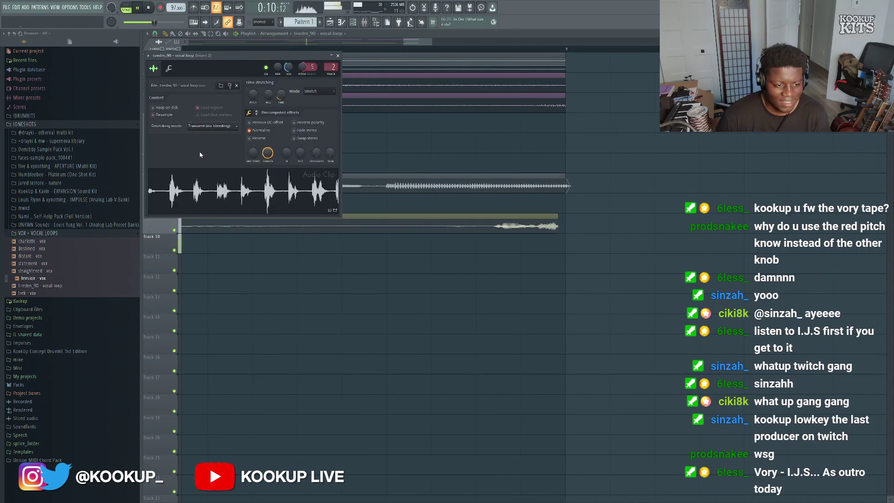
{"action": "key", "text": "Escape"}
Audition the texture samples in the EXPANSION Sound Kit's Texture folder, from skyfall to wild, against the arrangement.
{"action": "scroll", "coordinate": [529, 284], "scroll_direction": "down", "scroll_amount": 10}
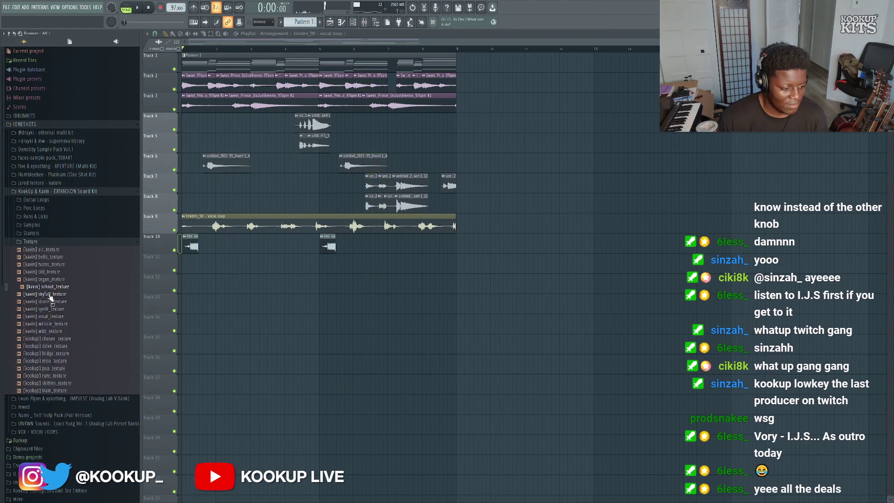
{"action": "left_click", "coordinate": [50, 302]}
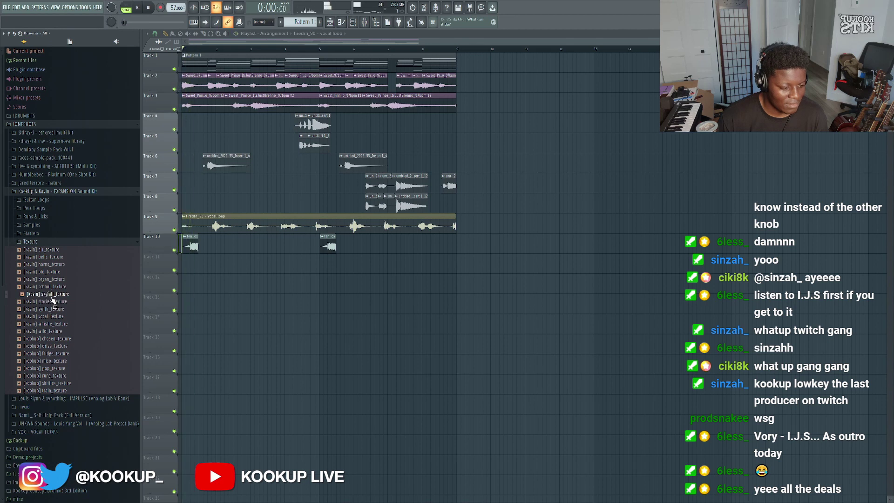
{"action": "left_click", "coordinate": [49, 323]}
{"action": "key", "text": "space"}
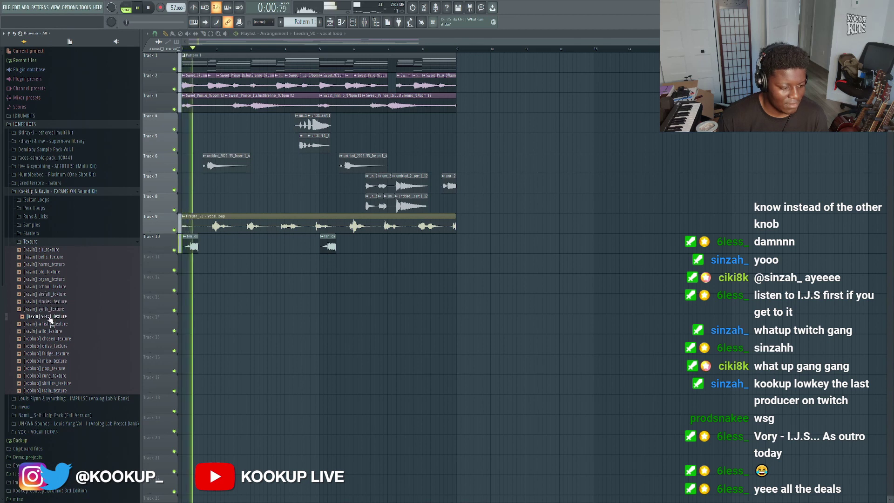
{"action": "key", "text": "space"}
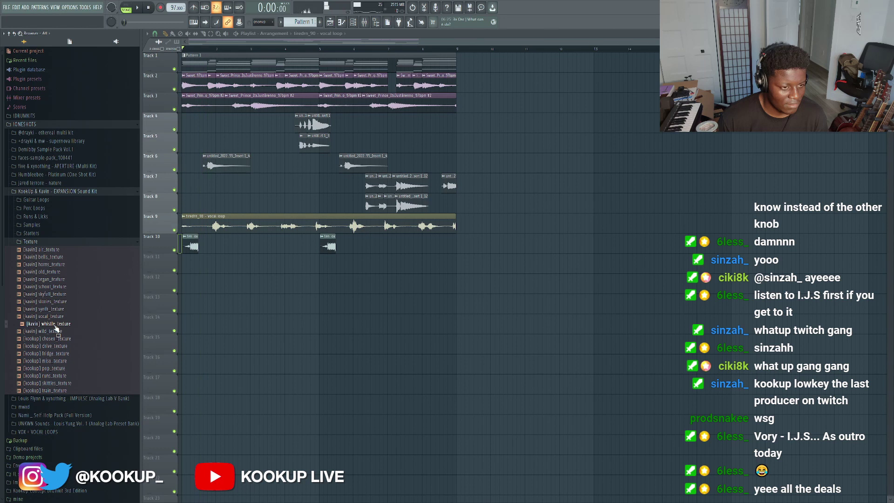
{"action": "left_click", "coordinate": [55, 331]}
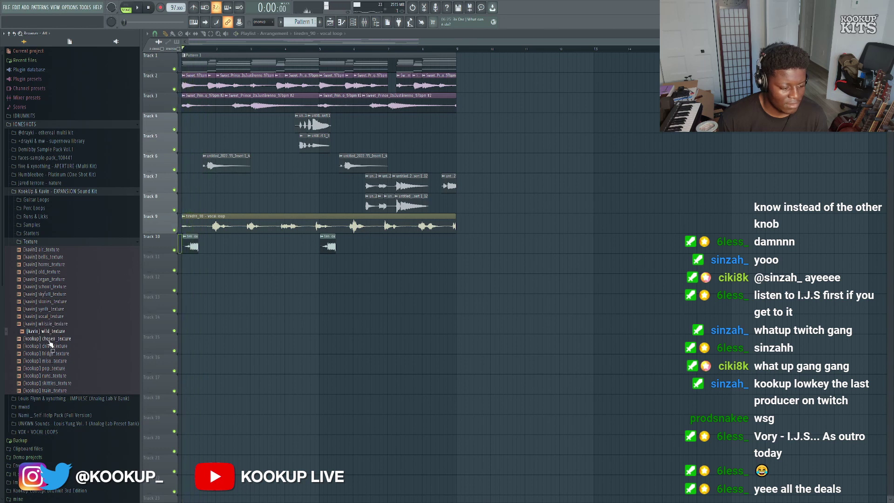
Place the [kavin] wild_texture sample at the start of track 12, normalized and stretched to span exactly four bars.
{"action": "left_click_drag", "start_coordinate": [172, 336], "coordinate": [236, 285]}
{"action": "double_click", "coordinate": [236, 285]}
{"action": "left_click", "coordinate": [287, 150]}
{"action": "key", "text": "space"}
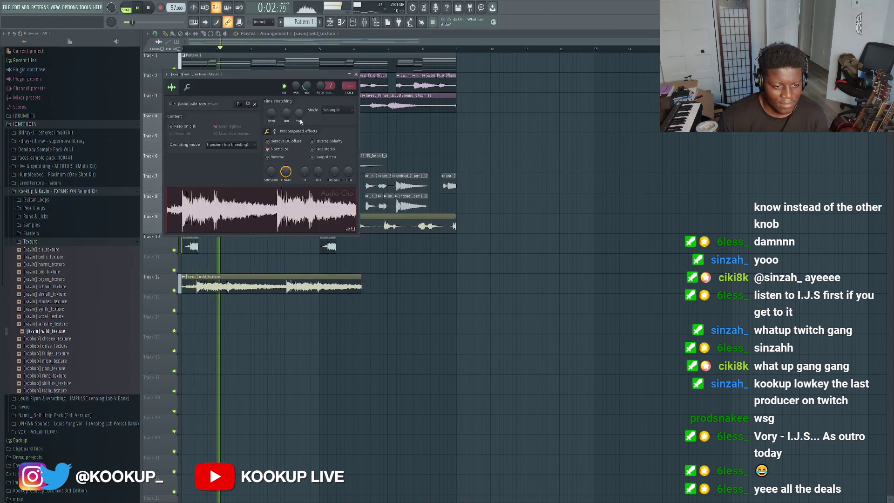
{"action": "left_click_drag", "start_coordinate": [299, 114], "coordinate": [299, 105]}
{"action": "key", "text": "space"}
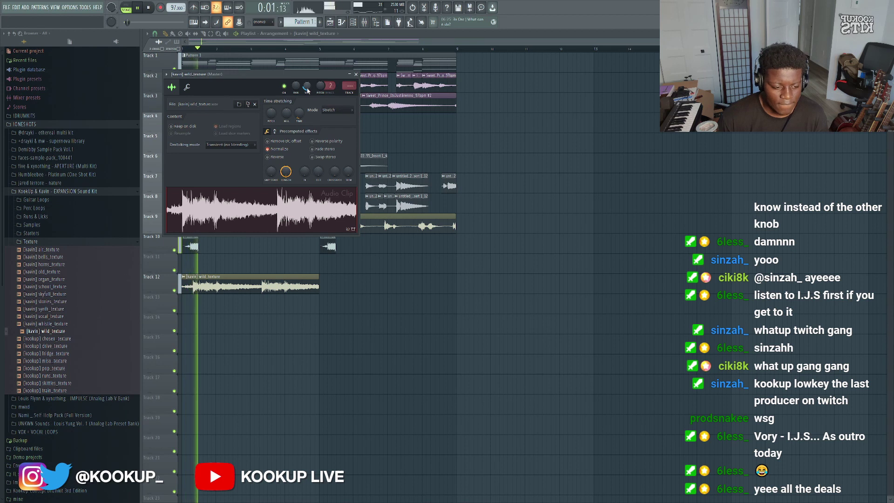
{"action": "key", "text": "Escape"}
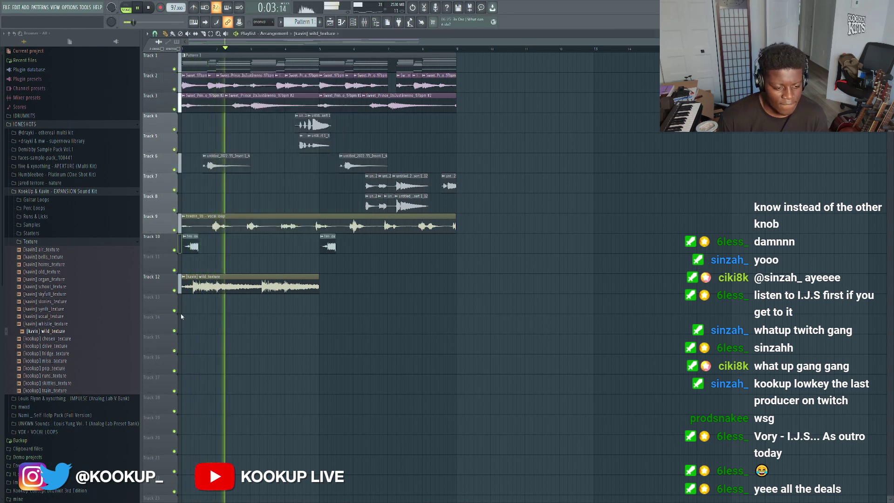
Duplicate the wild_texture clip on track 12 so the copy runs from bar 5 to bar 9.
{"action": "scroll", "coordinate": [247, 306], "scroll_direction": "up", "scroll_amount": 4}
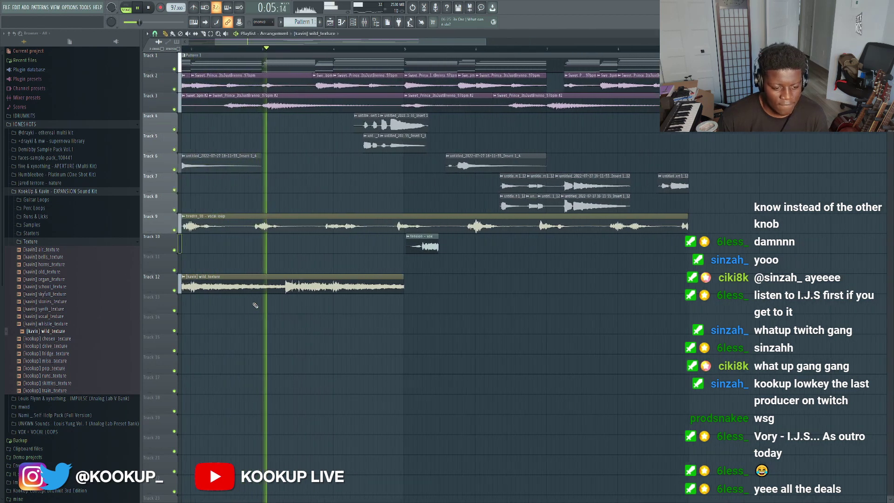
{"action": "scroll", "coordinate": [279, 305], "scroll_direction": "down", "scroll_amount": 4}
{"action": "left_click_drag", "start_coordinate": [331, 284], "coordinate": [282, 287]}
{"action": "key", "text": "ctrl+b"}
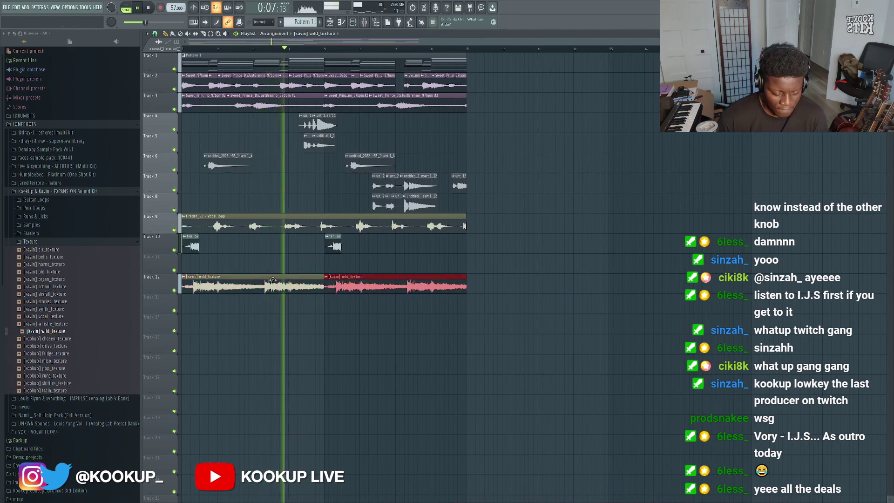
Adjust the wild_texture channel's volume during playback, and move both of its clips up to track 11.
{"action": "scroll", "coordinate": [201, 333], "scroll_direction": "up", "scroll_amount": 4}
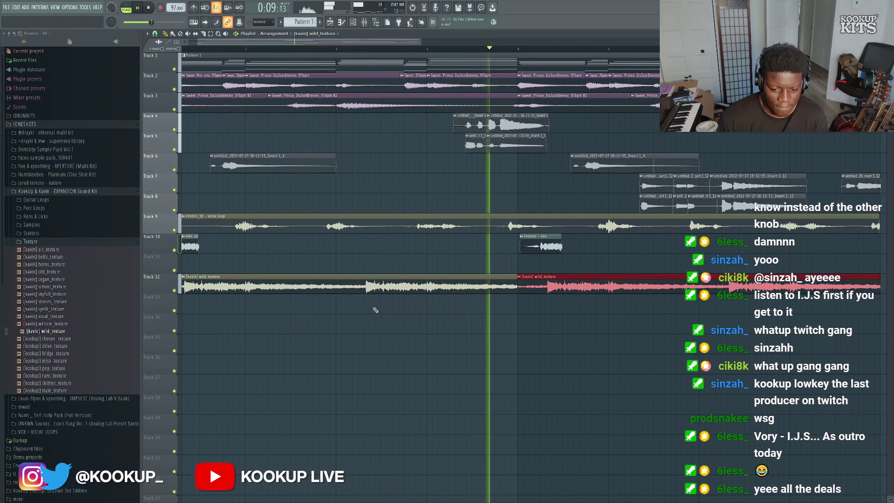
{"action": "scroll", "coordinate": [415, 315], "scroll_direction": "down", "scroll_amount": 3}
{"action": "left_click", "coordinate": [391, 288]}
{"action": "double_click", "coordinate": [392, 287]}
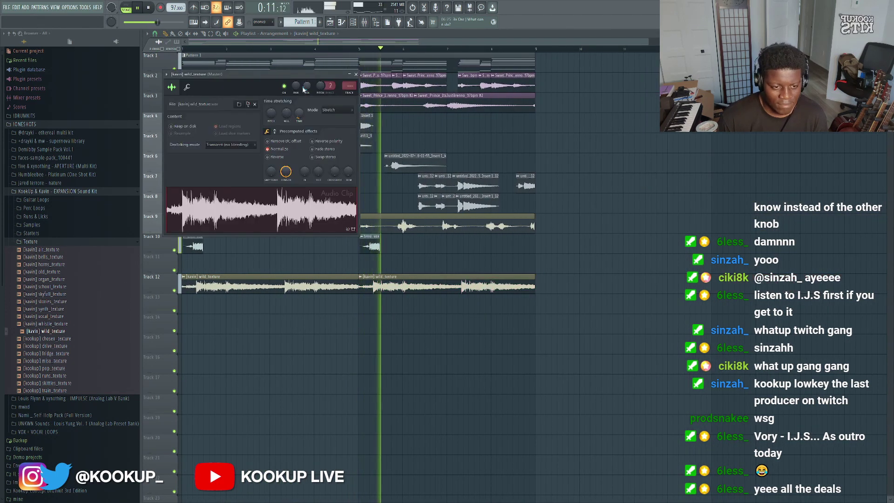
{"action": "key", "text": "space"}
{"action": "key", "text": "Escape"}
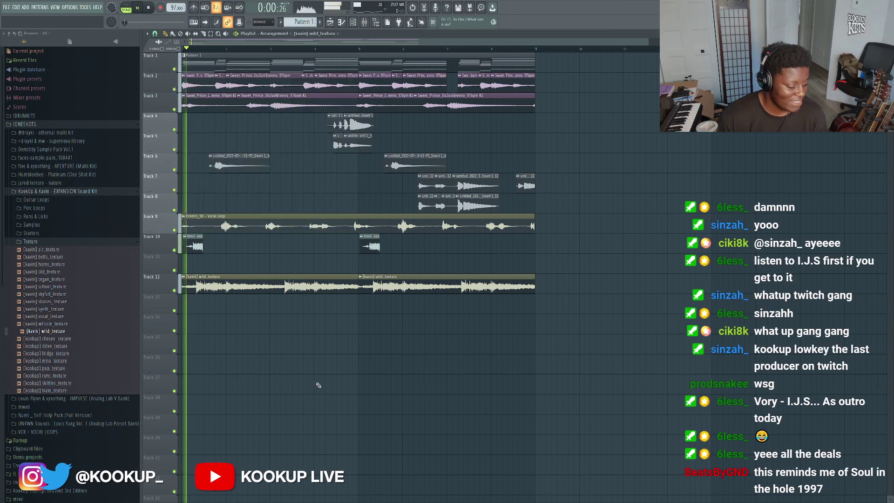
{"action": "left_click_drag", "start_coordinate": [463, 373], "coordinate": [190, 288]}
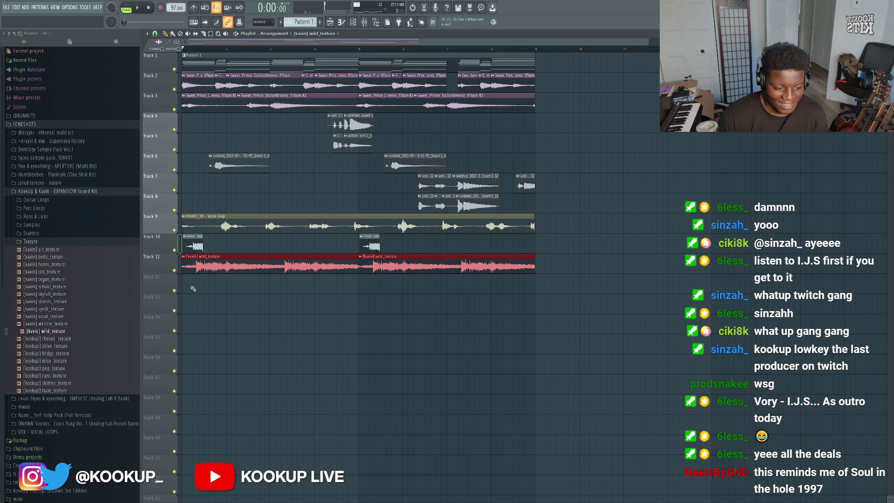
{"action": "left_click", "coordinate": [404, 356]}
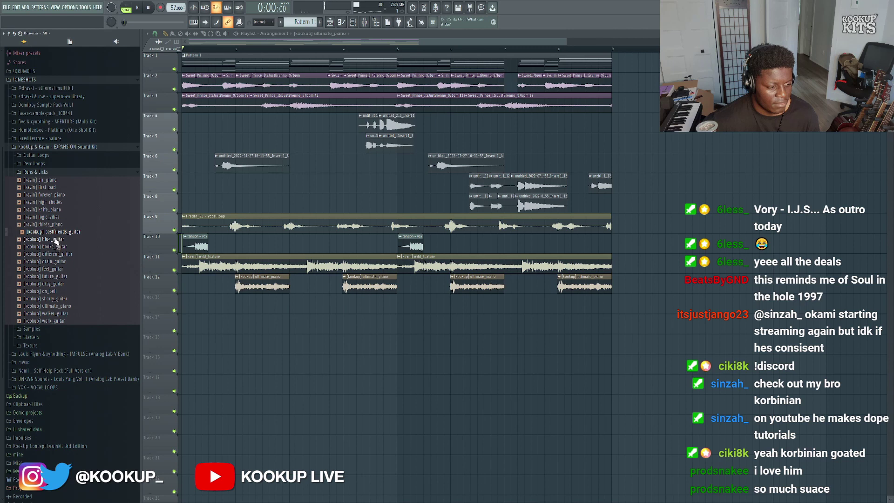
Place the [kookup] bestfriends_guitar sample at the start of track 7 and audition it with its channel settings open.
{"action": "left_click_drag", "start_coordinate": [150, 219], "coordinate": [245, 193]}
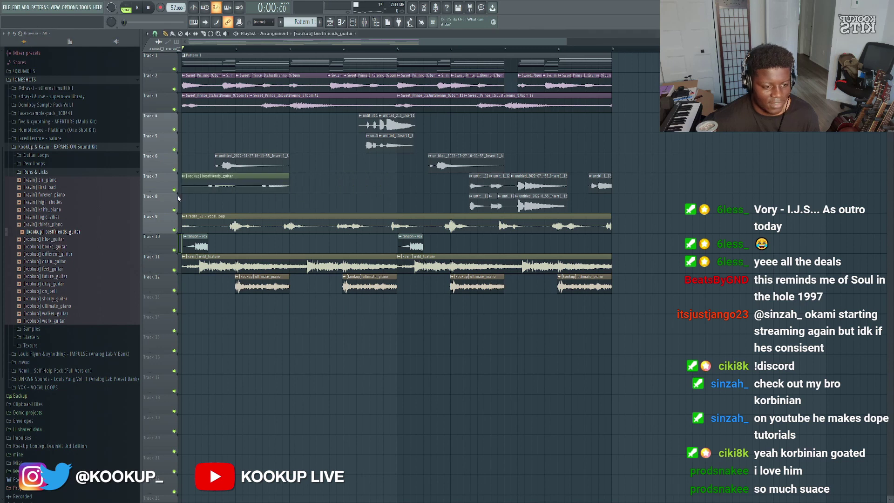
{"action": "double_click", "coordinate": [235, 183]}
{"action": "key", "text": "space"}
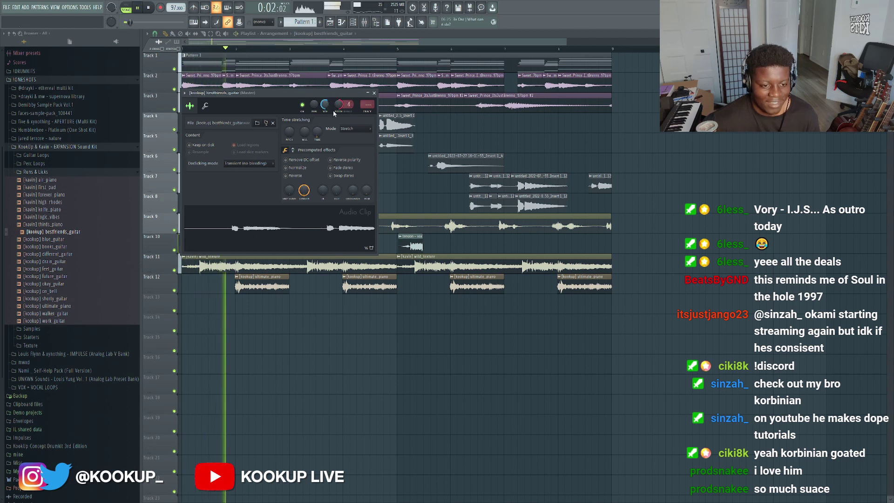
{"action": "key", "text": "space"}
{"action": "key", "text": "Escape"}
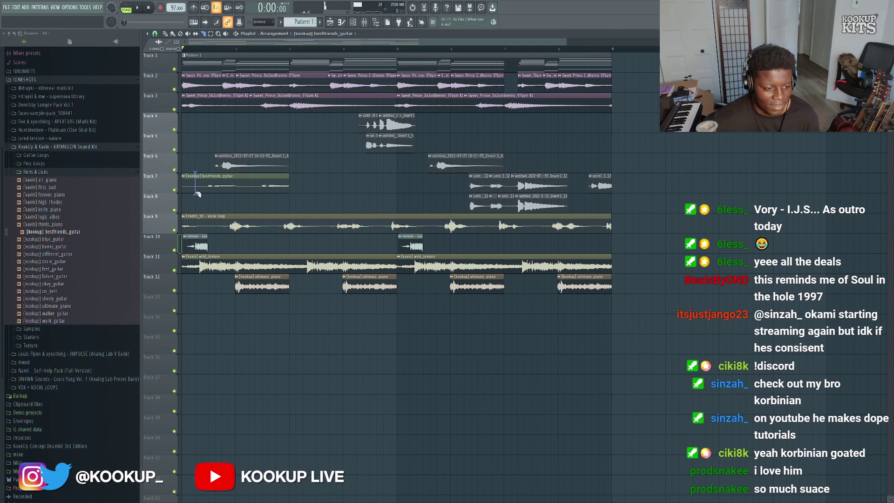
Normalize the bestfriends_guitar clip on track 7 and slice it at bar 2, trimming the end of the second slice.
{"action": "key", "text": "space"}
{"action": "double_click", "coordinate": [235, 182]}
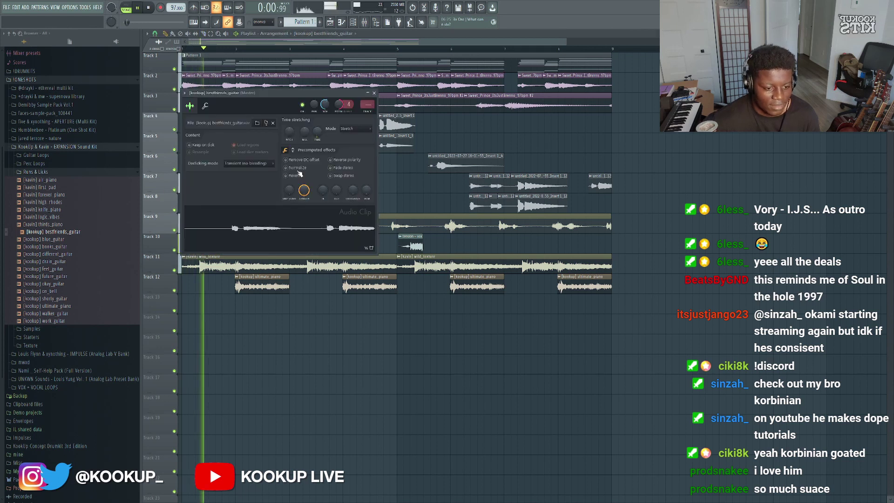
{"action": "key", "text": "Escape"}
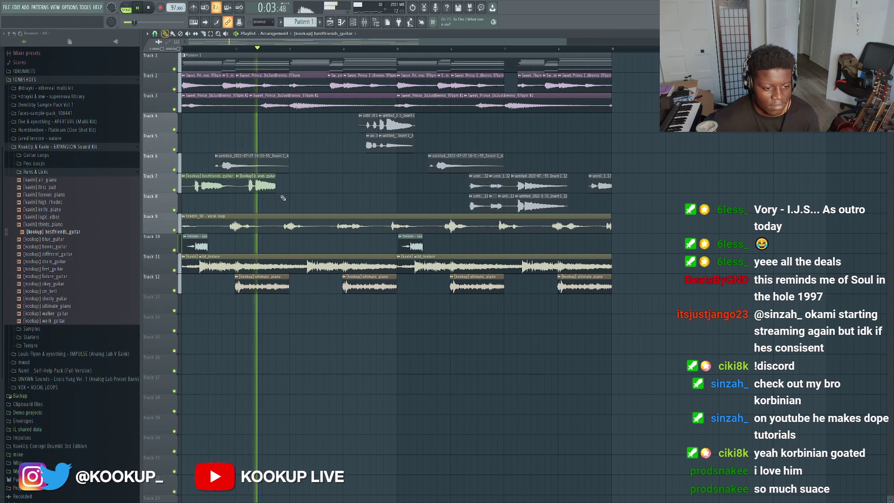
Copy the two bestfriends_guitar slices to bars 3 and 4 on track 7, and set their declicking mode to Generic (bleeding).
{"action": "left_click_drag", "start_coordinate": [210, 188], "coordinate": [317, 188]}
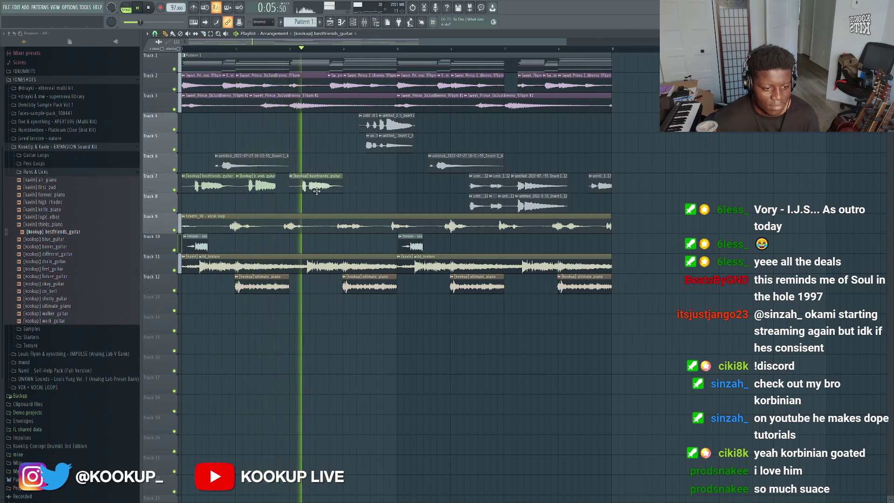
{"action": "left_click_drag", "start_coordinate": [256, 189], "coordinate": [366, 192]}
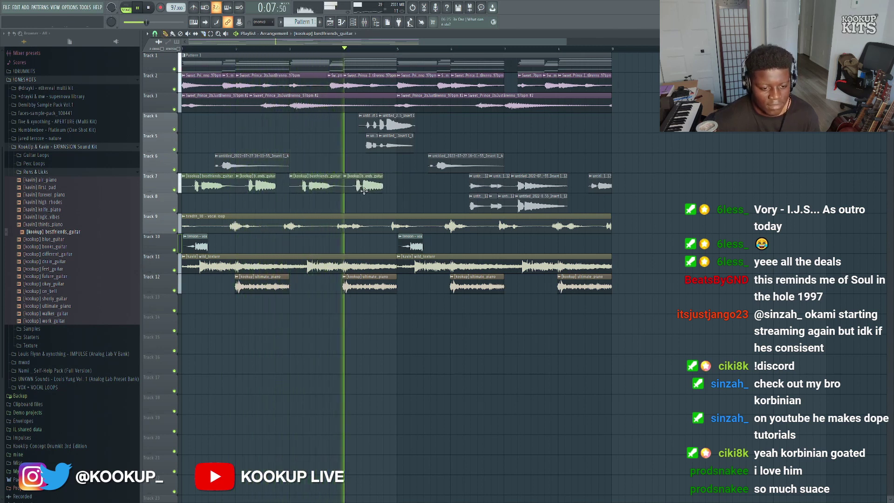
{"action": "double_click", "coordinate": [349, 184]}
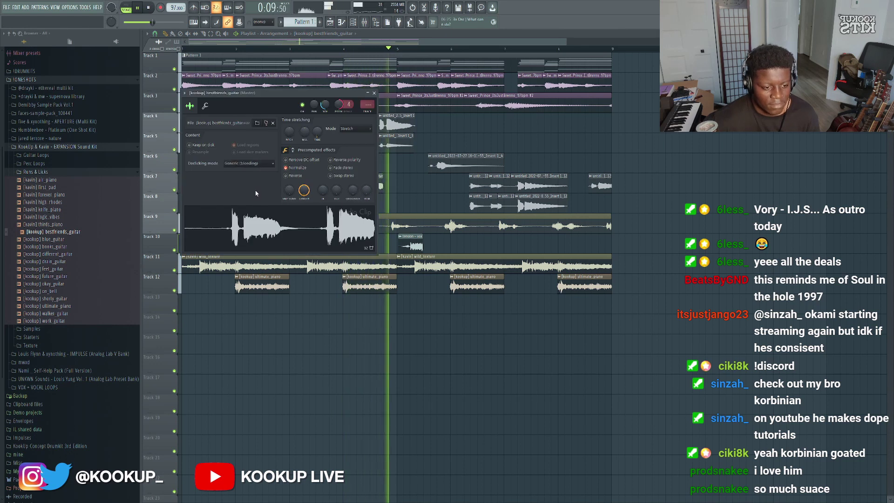
{"action": "key", "text": "Escape"}
Shift all clips on tracks 9 to 12 down one track, and move the bestfriends_guitar clips from track 7 to track 9.
{"action": "left_click_drag", "start_coordinate": [724, 326], "coordinate": [169, 230]}
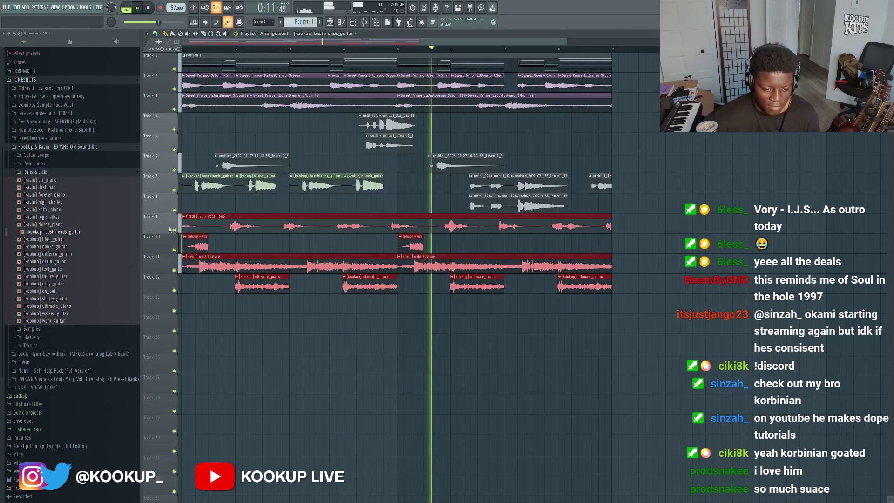
{"action": "key", "text": "shift+Down"}
{"action": "left_click_drag", "start_coordinate": [389, 212], "coordinate": [194, 184]}
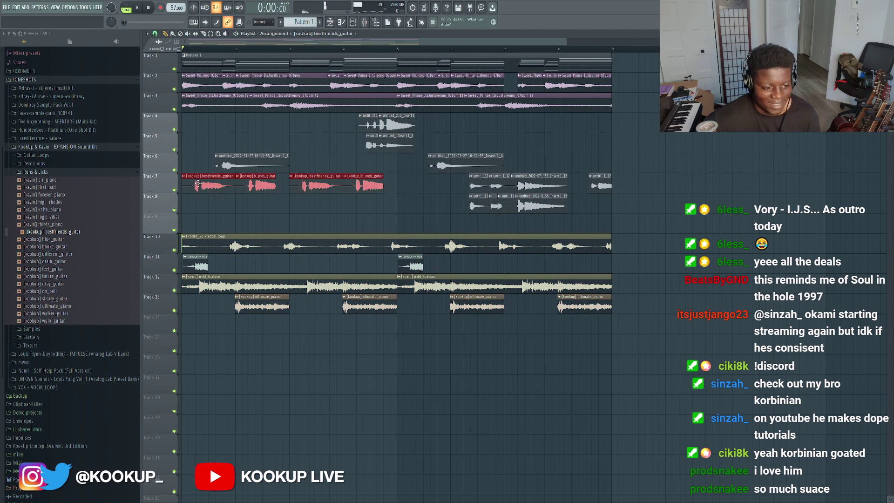
{"action": "key", "text": "shift+Down"}
{"action": "key", "text": "shift+Down"}
Duplicate the four bestfriends_guitar clips on track 9 into bars 5 to 8.
{"action": "right_click", "coordinate": [232, 202]}
{"action": "key", "text": "space"}
{"action": "mouse_move", "coordinate": [415, 225]}
{"action": "left_mouse_down"}
{"action": "mouse_move", "coordinate": [223, 227]}
{"action": "mouse_move", "coordinate": [431, 228]}
{"action": "left_mouse_up"}
{"action": "left_click", "coordinate": [371, 206], "text": "ctrl"}
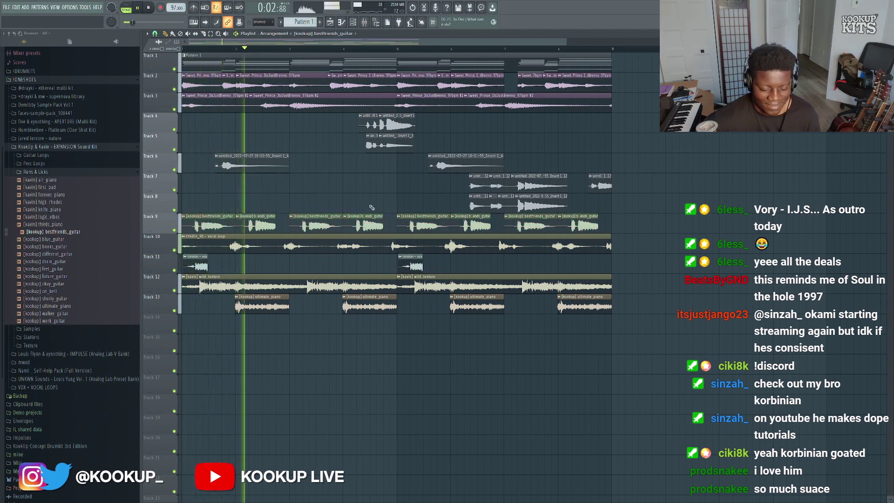
Delete the second bestfriends_guitar slices at bars 2, 4, 6 and 8 on track 9, and check the guitar's channel settings.
{"action": "key", "text": "space"}
{"action": "key", "text": "space"}
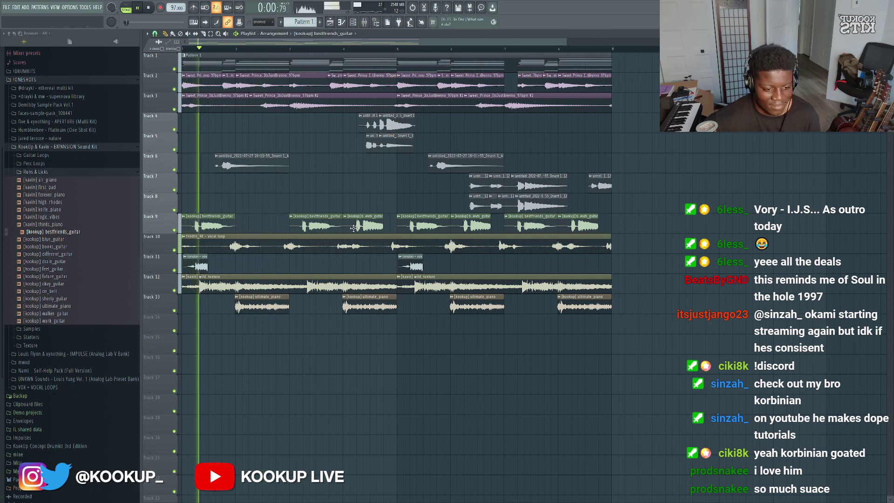
{"action": "right_click", "coordinate": [259, 226]}
{"action": "right_click", "coordinate": [365, 226]}
{"action": "right_click", "coordinate": [472, 226]}
{"action": "right_click", "coordinate": [581, 227]}
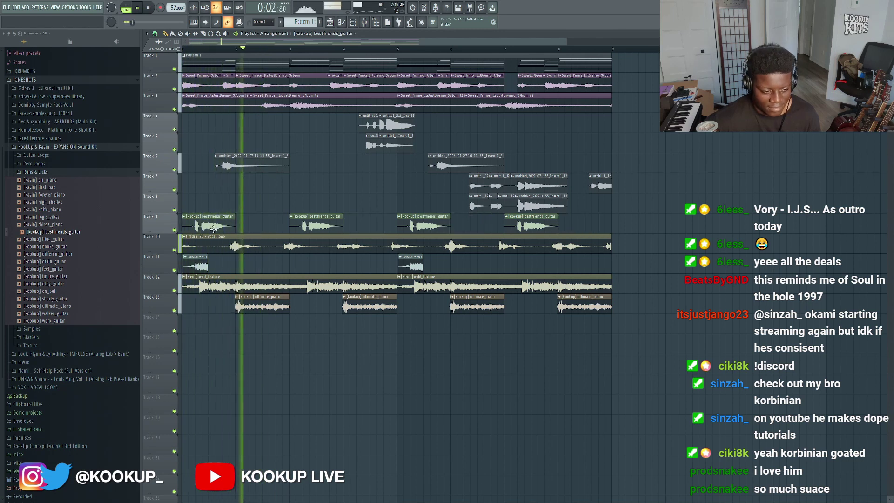
{"action": "double_click", "coordinate": [311, 226]}
{"action": "key", "text": "Escape"}
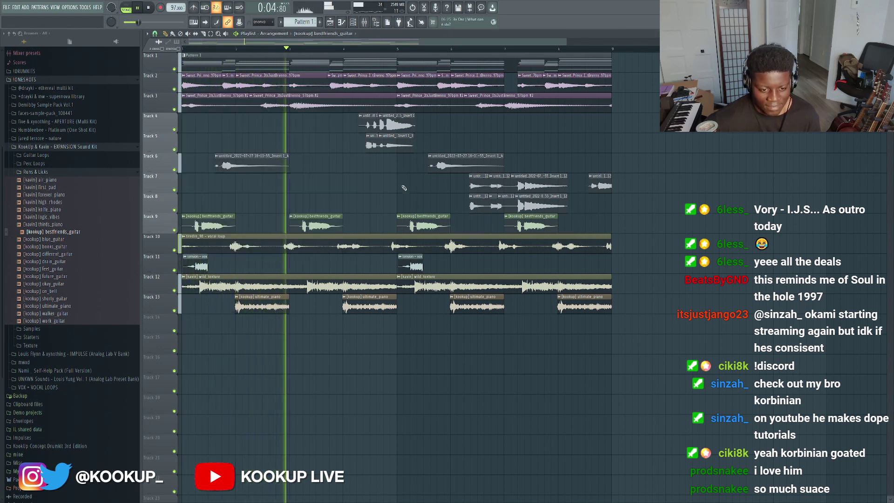
Audition more Runs & Licks guitar samples, and place [kookup] work_guitar at the start of track 15, normalized and two bars long.
{"action": "left_click", "coordinate": [64, 285]}
{"action": "key", "text": "space"}
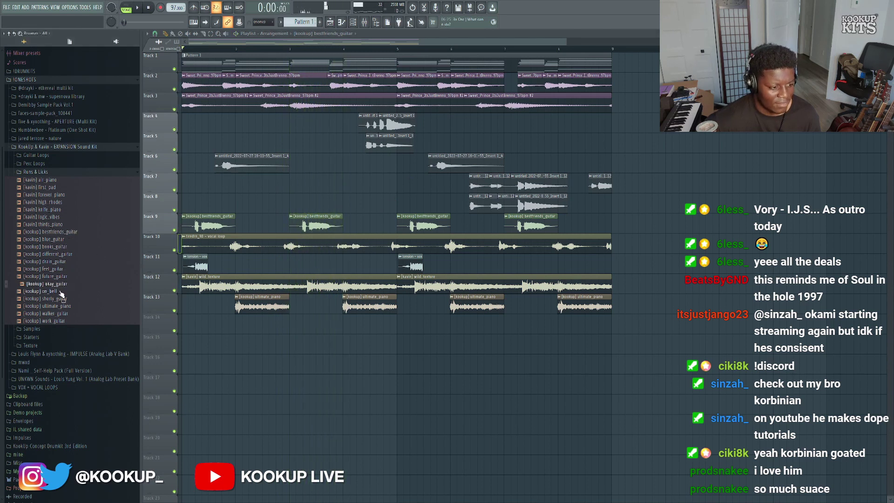
{"action": "key", "text": "space"}
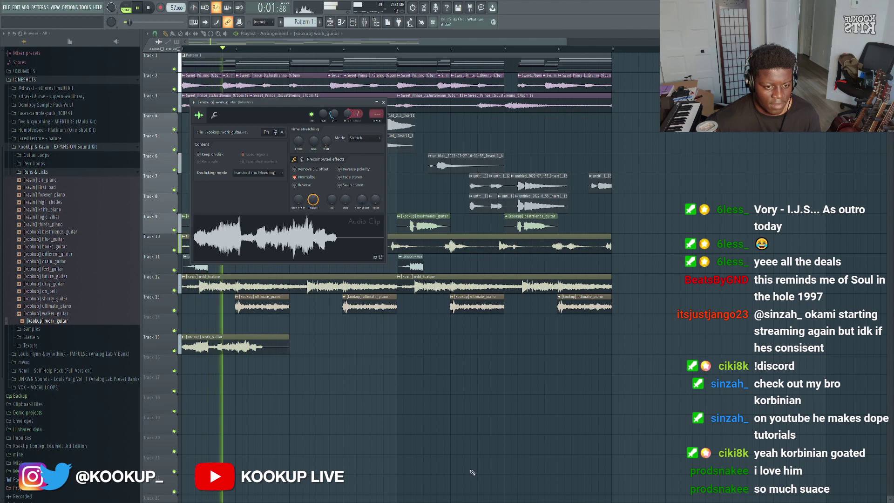
{"action": "key", "text": "Escape"}
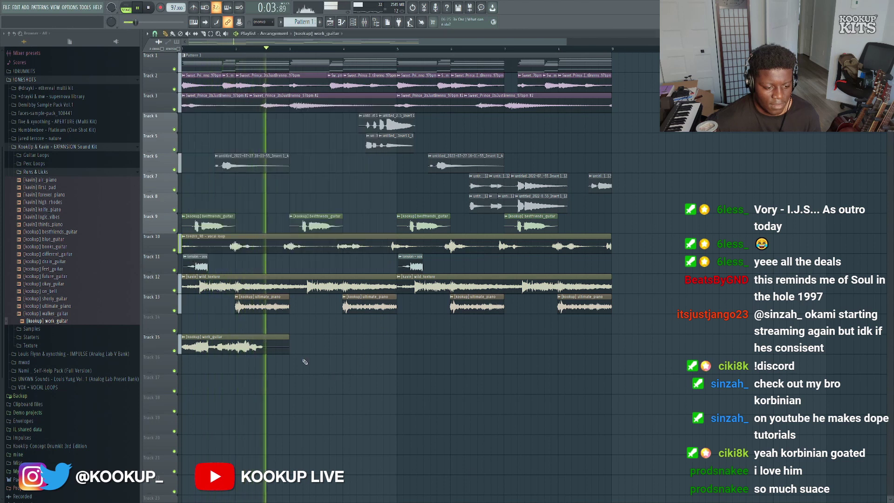
Stop playback, slice the work_guitar clip near bar 2, remove its first part and move the remaining slice to bar 1.
{"action": "key", "text": "space"}
{"action": "scroll", "coordinate": [239, 352], "scroll_direction": "up", "scroll_amount": 3}
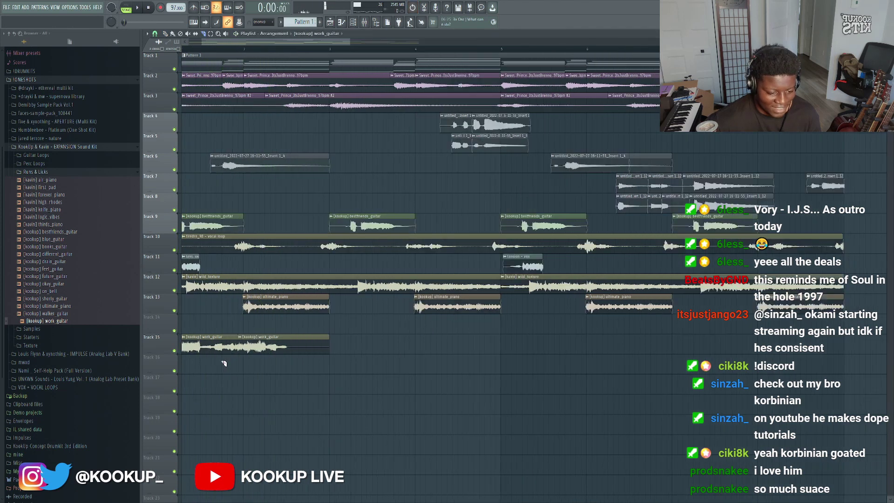
{"action": "scroll", "coordinate": [201, 352], "scroll_direction": "down", "scroll_amount": 3}
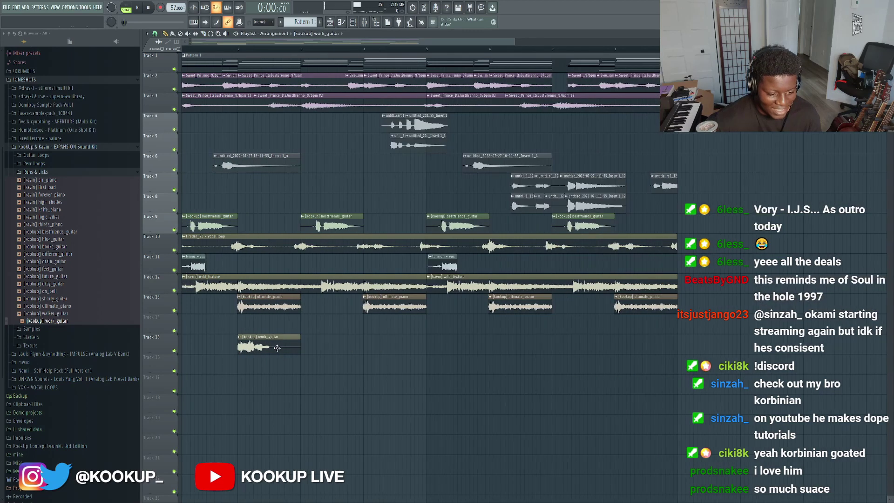
{"action": "left_click_drag", "start_coordinate": [274, 349], "coordinate": [216, 351]}
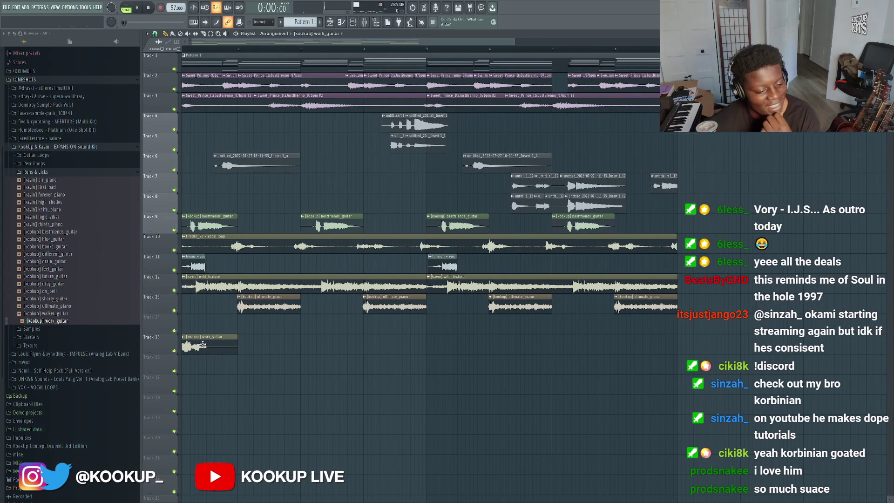
Move the work_guitar slice on track 15 to bar 5 and lay the Excuses (94bpm) drum loop on track 16 from bar 1.
{"action": "scroll", "coordinate": [221, 350], "scroll_direction": "up", "scroll_amount": 2}
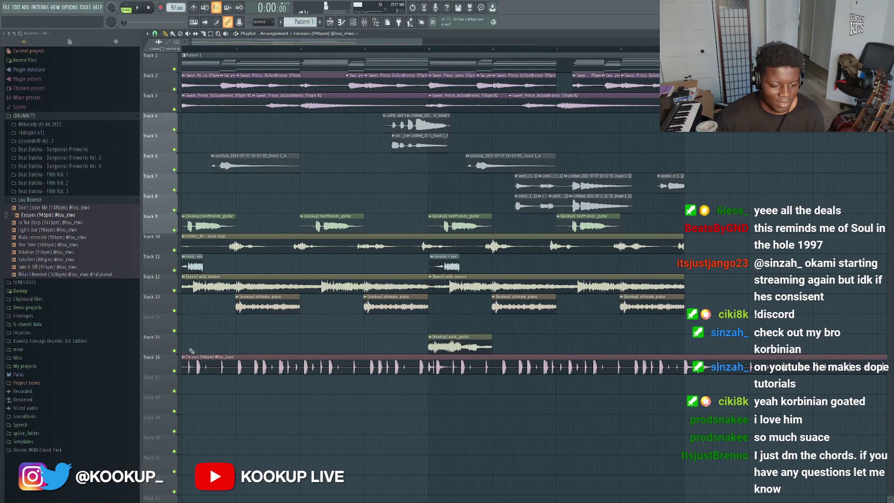
{"action": "scroll", "coordinate": [376, 130], "scroll_direction": "down", "scroll_amount": 3}
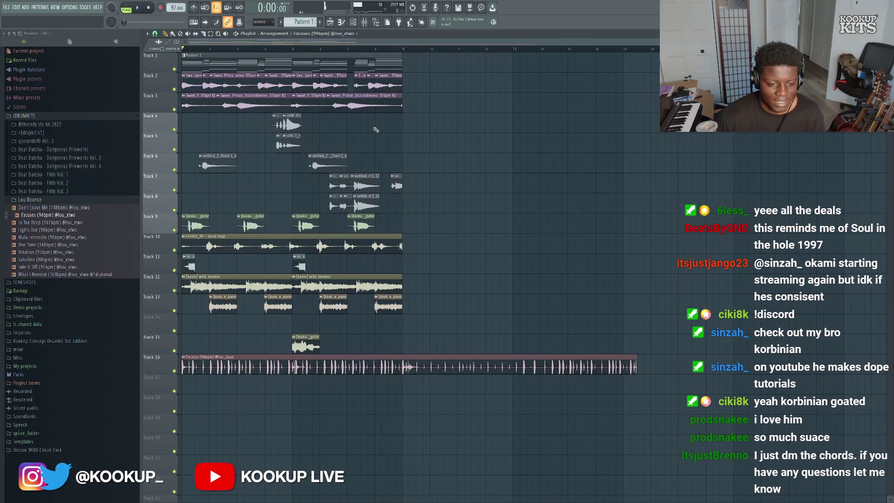
Set the project tempo to 94 BPM and play the arrangement with the drum loop.
{"action": "left_click", "coordinate": [365, 24]}
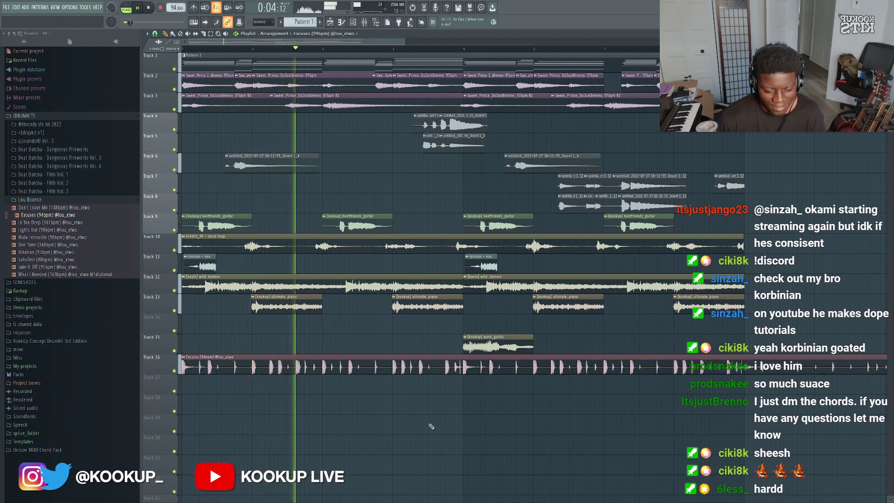
{"action": "scroll", "coordinate": [393, 365], "scroll_direction": "down", "scroll_amount": 1}
{"action": "scroll", "coordinate": [442, 214], "scroll_direction": "up", "scroll_amount": 3}
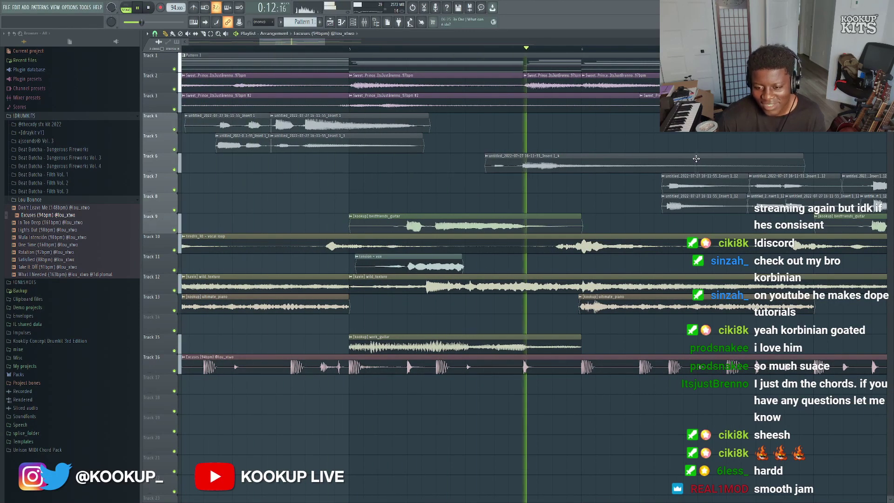
{"action": "scroll", "coordinate": [665, 143], "scroll_direction": "down", "scroll_amount": 5}
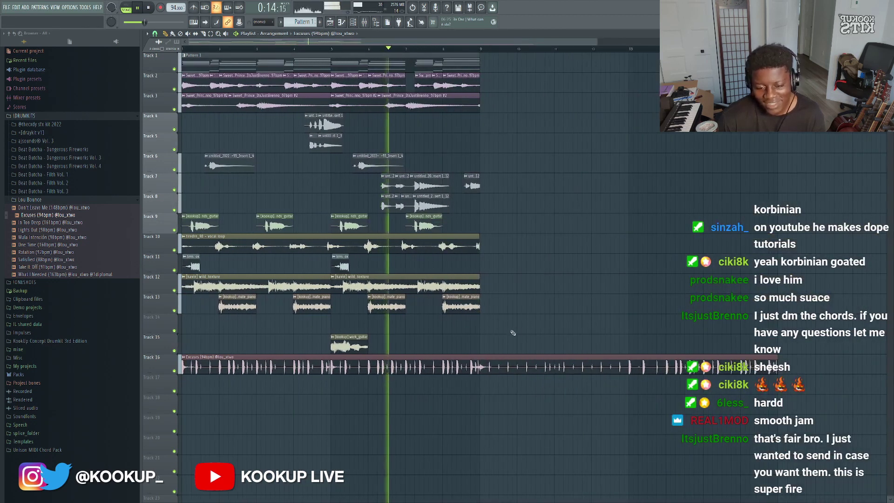
Duplicate the clips on tracks 1 to 3 and tracks 10 to 15 into bars 9 to 16.
{"action": "left_click_drag", "start_coordinate": [499, 111], "coordinate": [158, 52]}
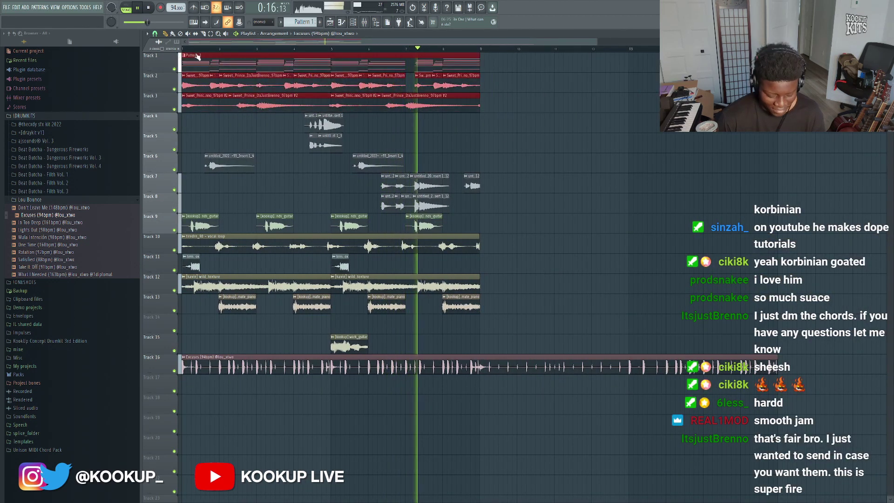
{"action": "key", "text": "ctrl+b"}
{"action": "left_click_drag", "start_coordinate": [505, 352], "coordinate": [179, 238]}
{"action": "key", "text": "ctrl+b"}
{"action": "left_click", "coordinate": [497, 225], "text": "ctrl"}
{"action": "scroll", "coordinate": [527, 216], "scroll_direction": "down", "scroll_amount": 1}
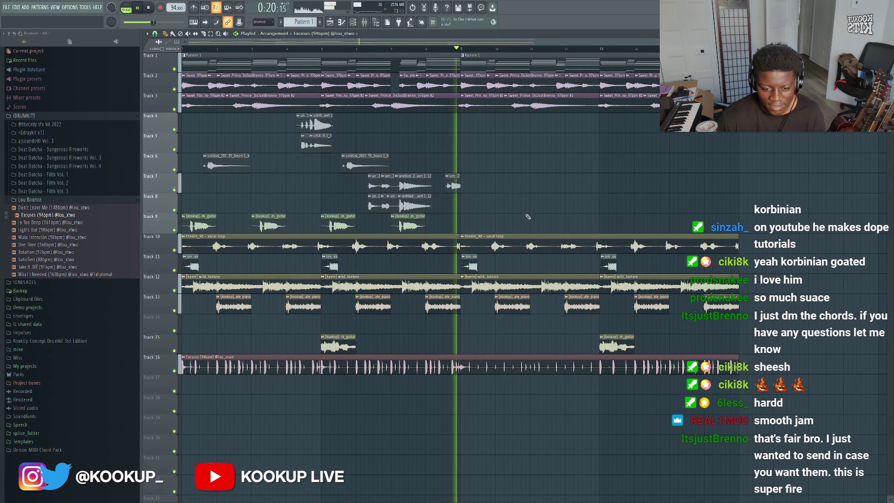
{"action": "scroll", "coordinate": [528, 216], "scroll_direction": "down", "scroll_amount": 2}
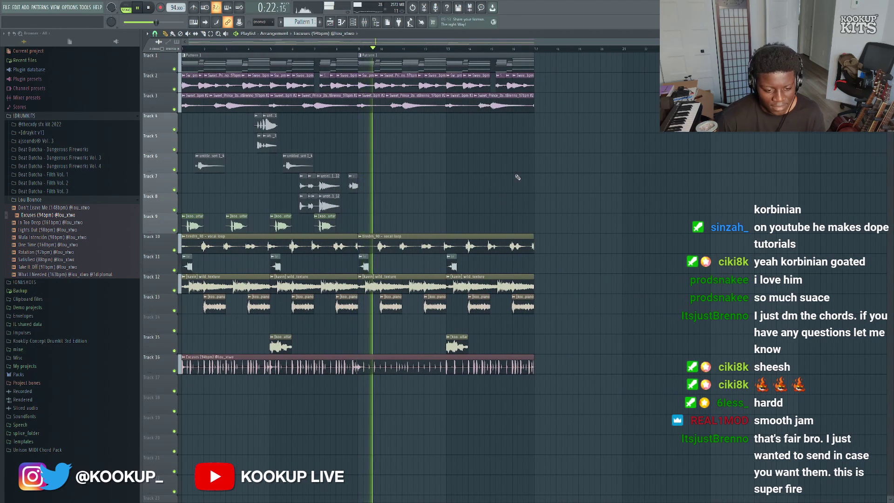
Inspect the master track's Pitchwheel effect in the mixer during playback, and close the open windows.
{"action": "left_click", "coordinate": [367, 22]}
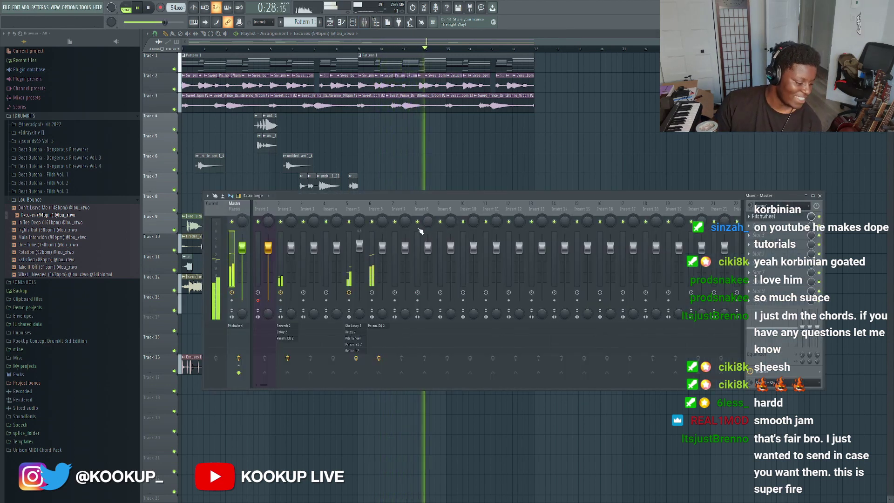
{"action": "key", "text": "F9"}
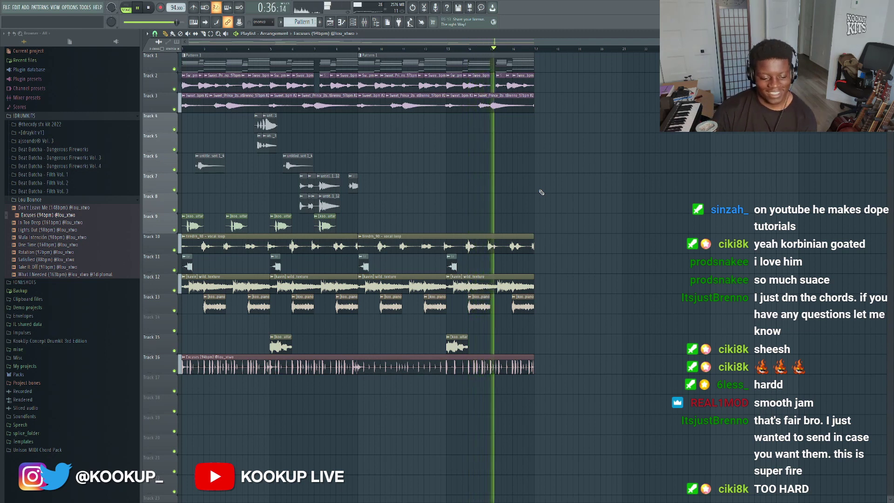
{"action": "left_click", "coordinate": [365, 23]}
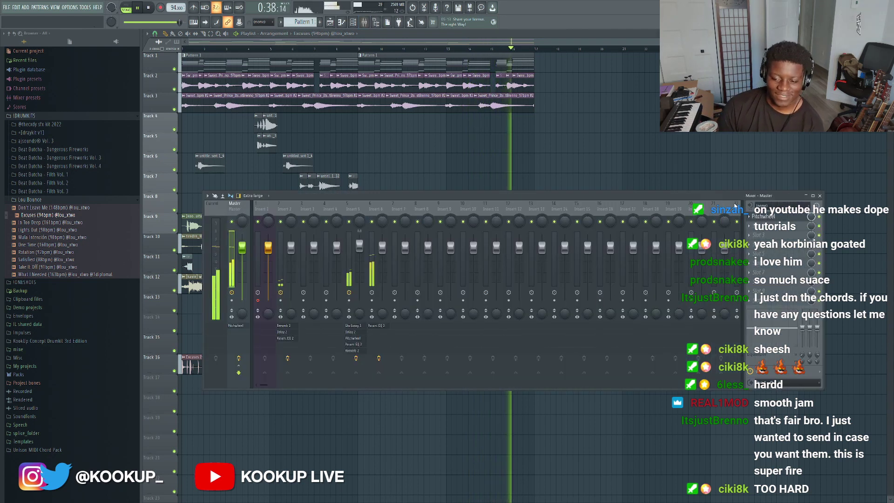
{"action": "left_click", "coordinate": [763, 217]}
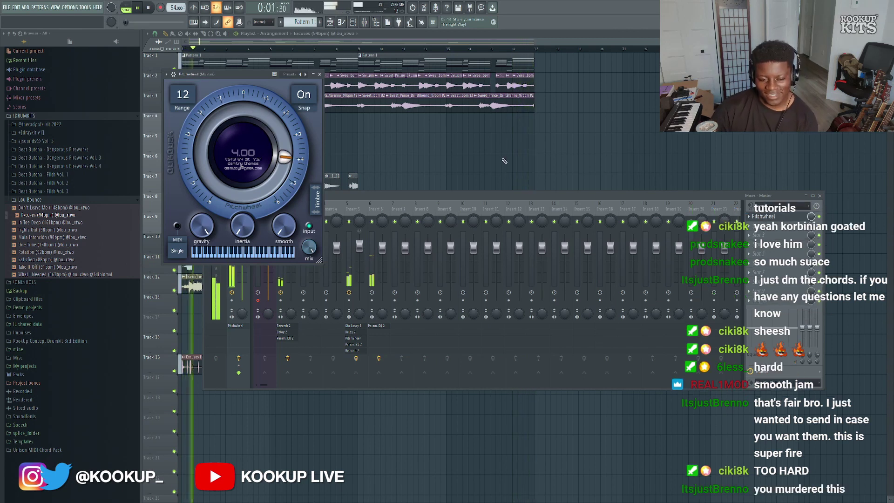
{"action": "key", "text": "F12"}
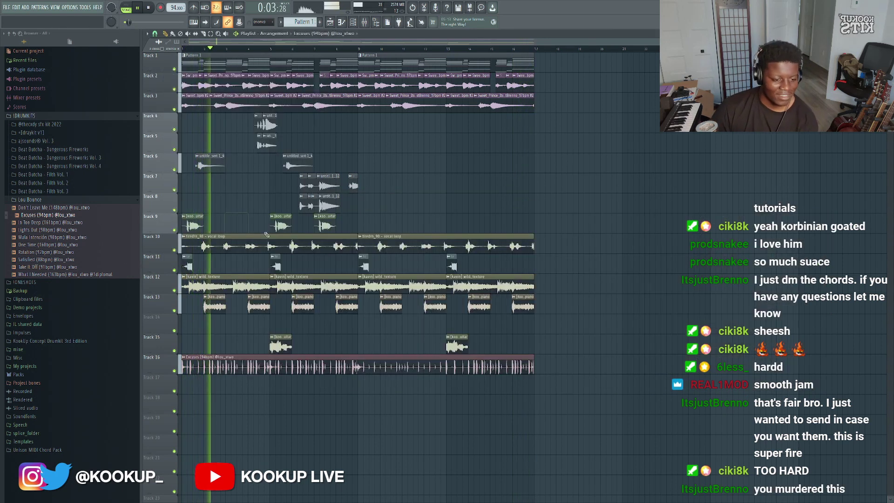
Delete the bestfriends_guitar clips at bars 3 and 7 on track 9.
{"action": "right_click", "coordinate": [328, 226]}
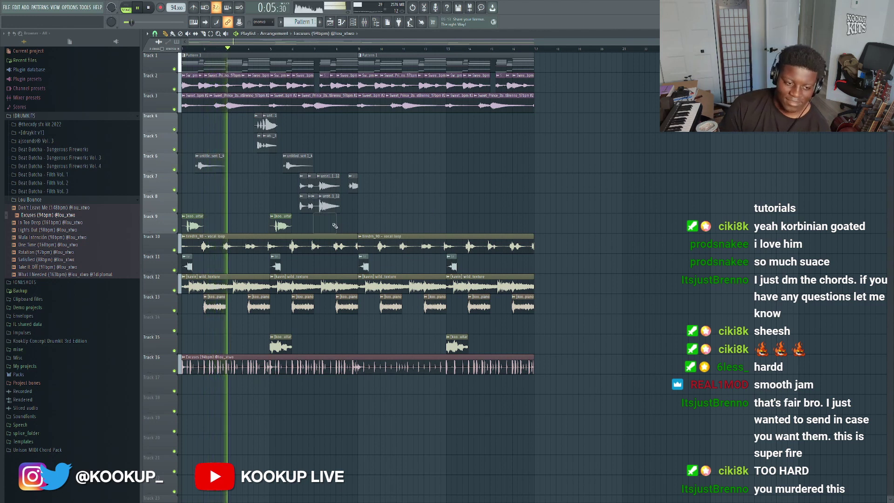
{"action": "right_click", "coordinate": [353, 186]}
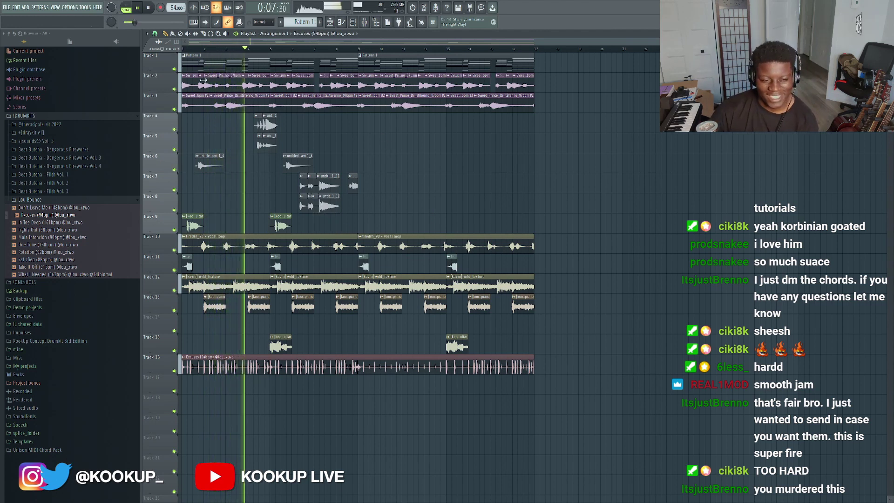